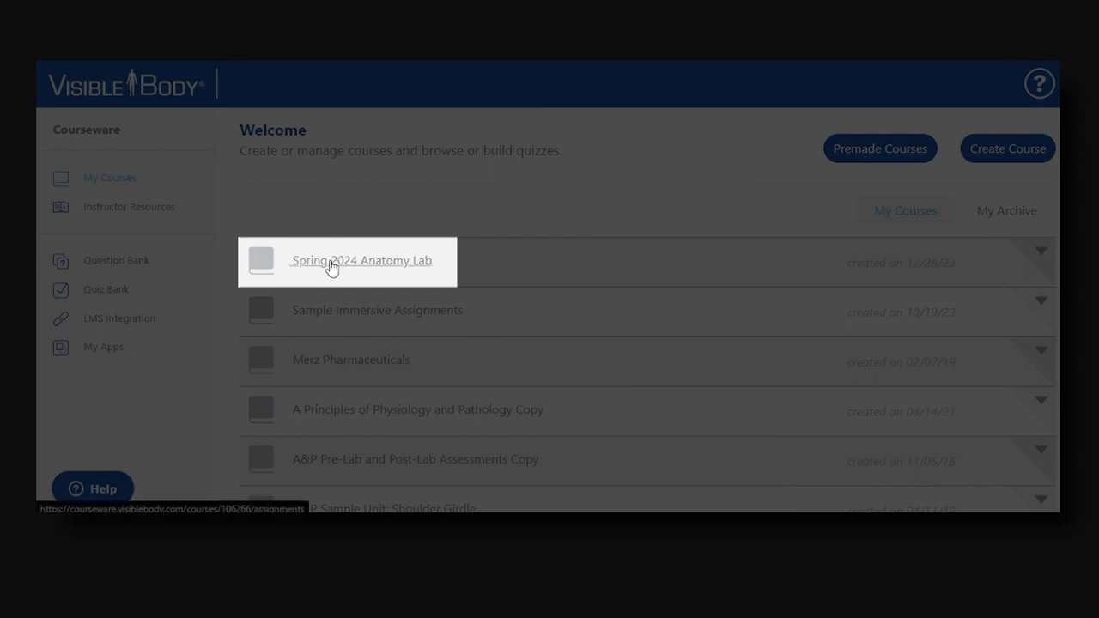
Step: Go into Spring 2024 Anatomy Lab, expand the Muscle naming folder, and open Muscle Naming: Introduction
{"action": "left_click", "coordinate": [331, 263]}
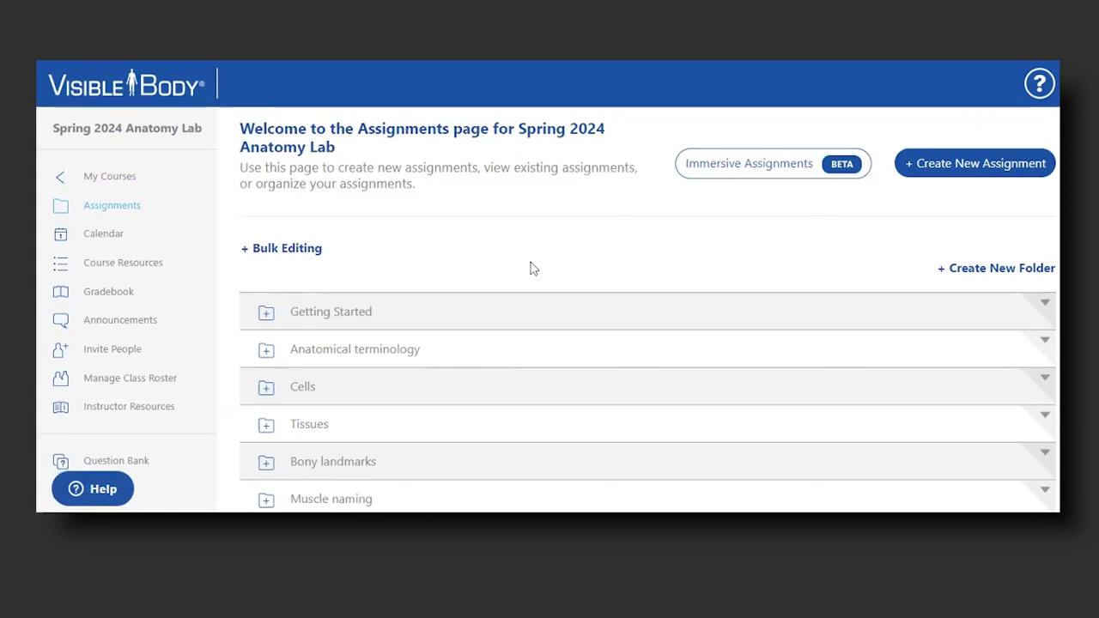
{"action": "scroll", "coordinate": [530, 267], "scroll_direction": "down", "scroll_amount": 2}
{"action": "scroll", "coordinate": [530, 261], "scroll_direction": "down", "scroll_amount": 1}
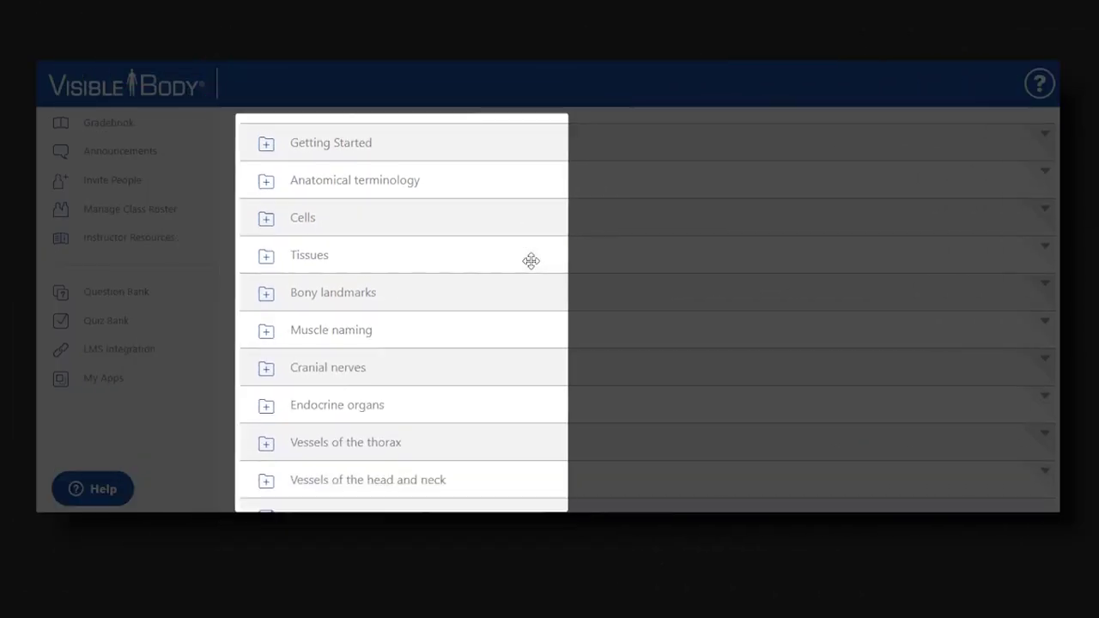
{"action": "scroll", "coordinate": [530, 261], "scroll_direction": "down", "scroll_amount": 1}
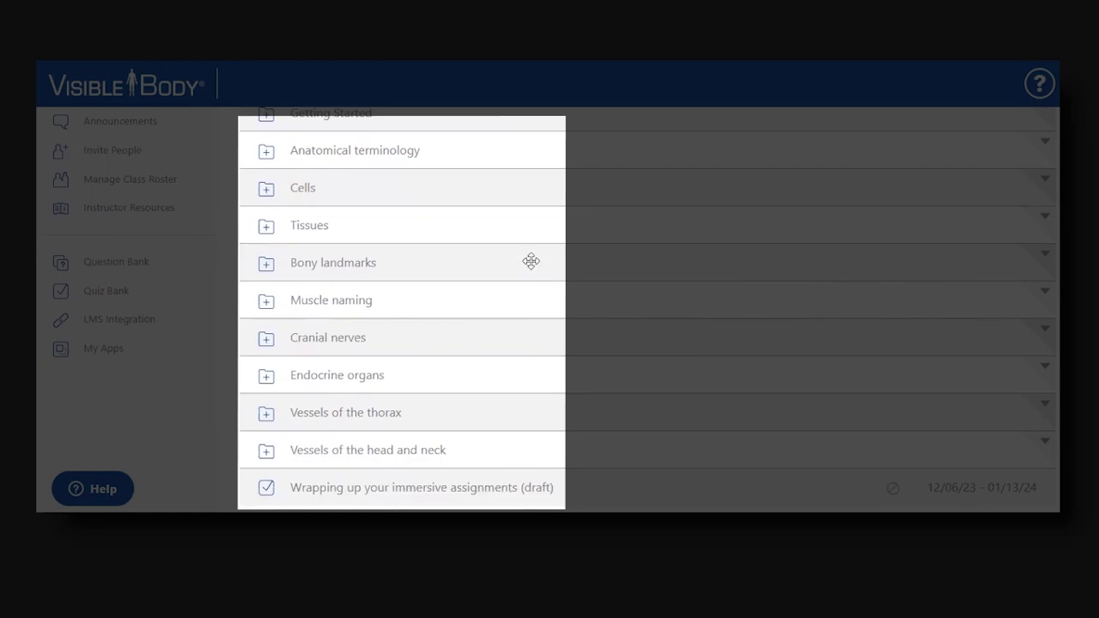
{"action": "left_click", "coordinate": [266, 305]}
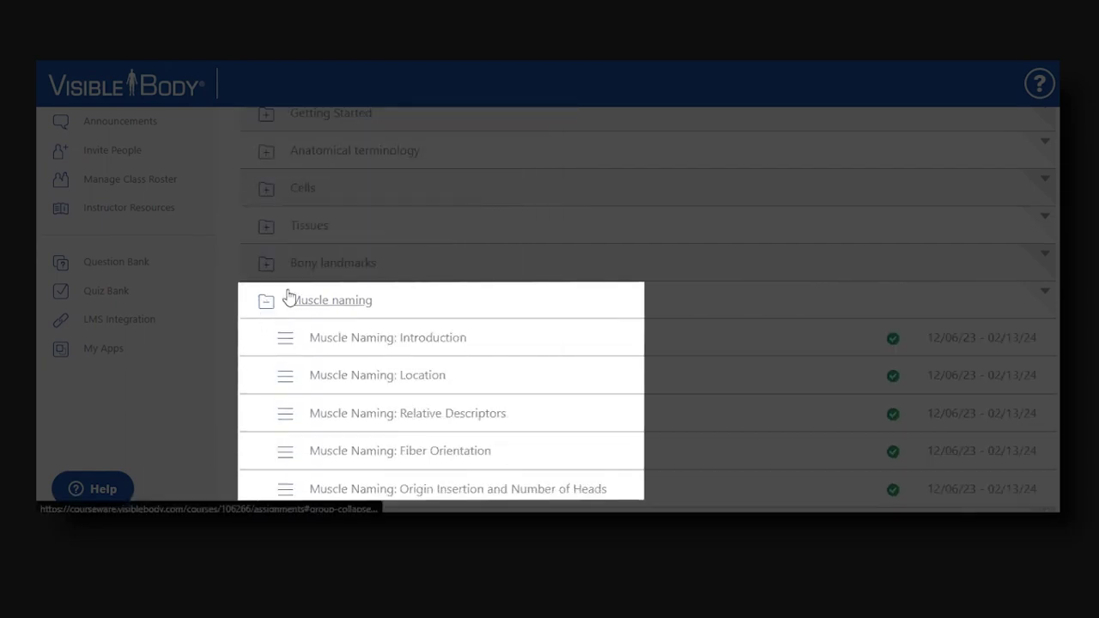
{"action": "scroll", "coordinate": [494, 257], "scroll_direction": "down", "scroll_amount": 3}
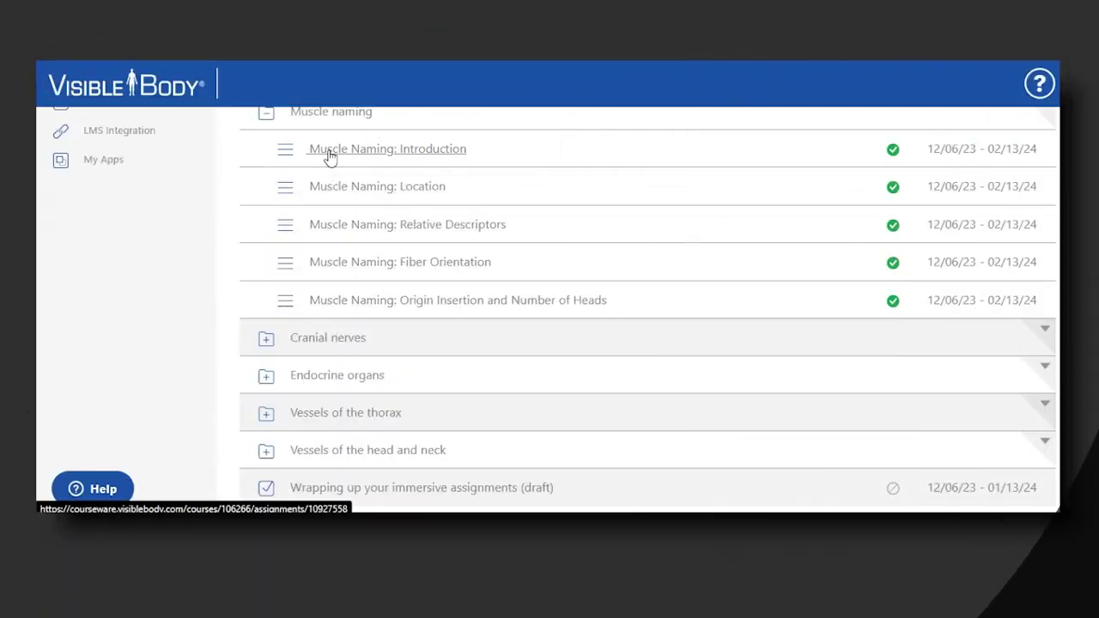
{"action": "left_click", "coordinate": [329, 156]}
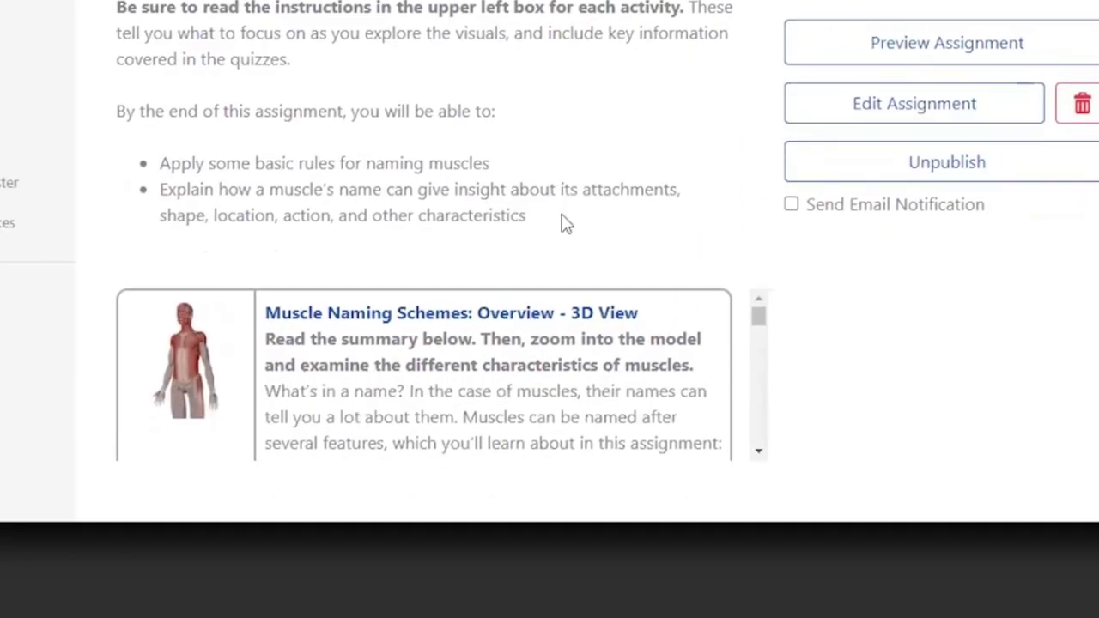
{"action": "left_click_drag", "start_coordinate": [804, 302], "coordinate": [814, 428]}
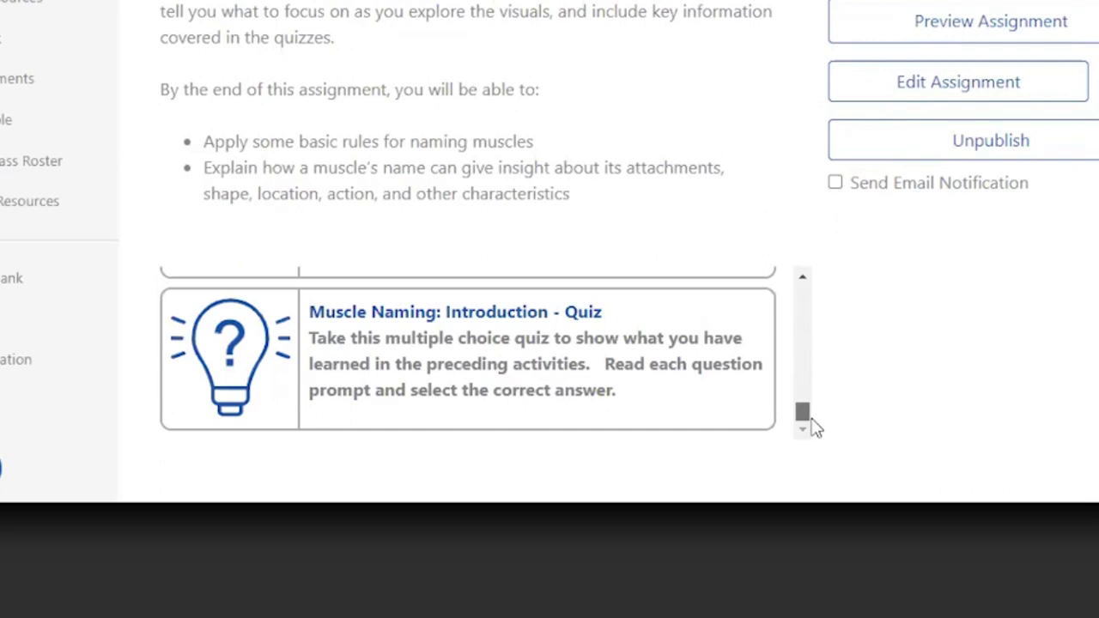
{"action": "left_click_drag", "start_coordinate": [812, 420], "coordinate": [800, 296]}
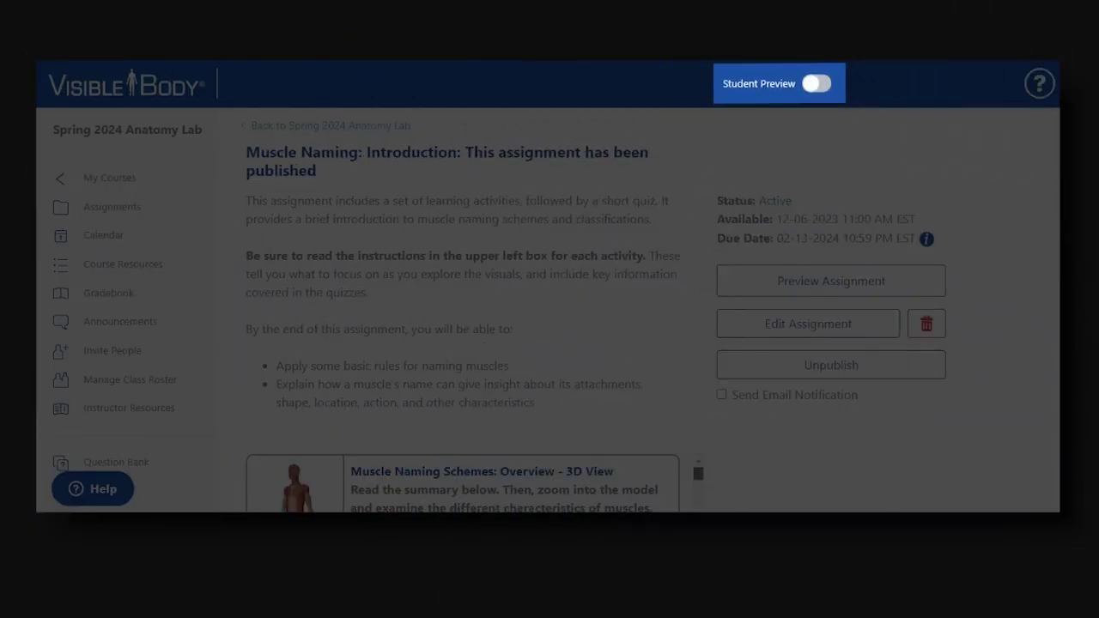
{"action": "left_click", "coordinate": [820, 84]}
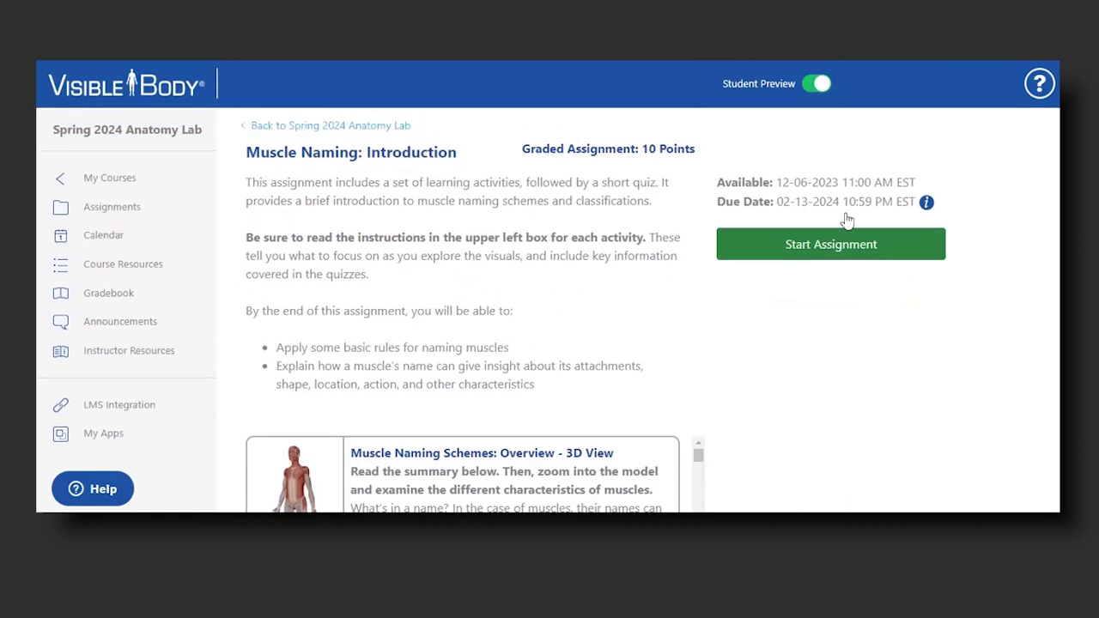
{"action": "left_click", "coordinate": [810, 87]}
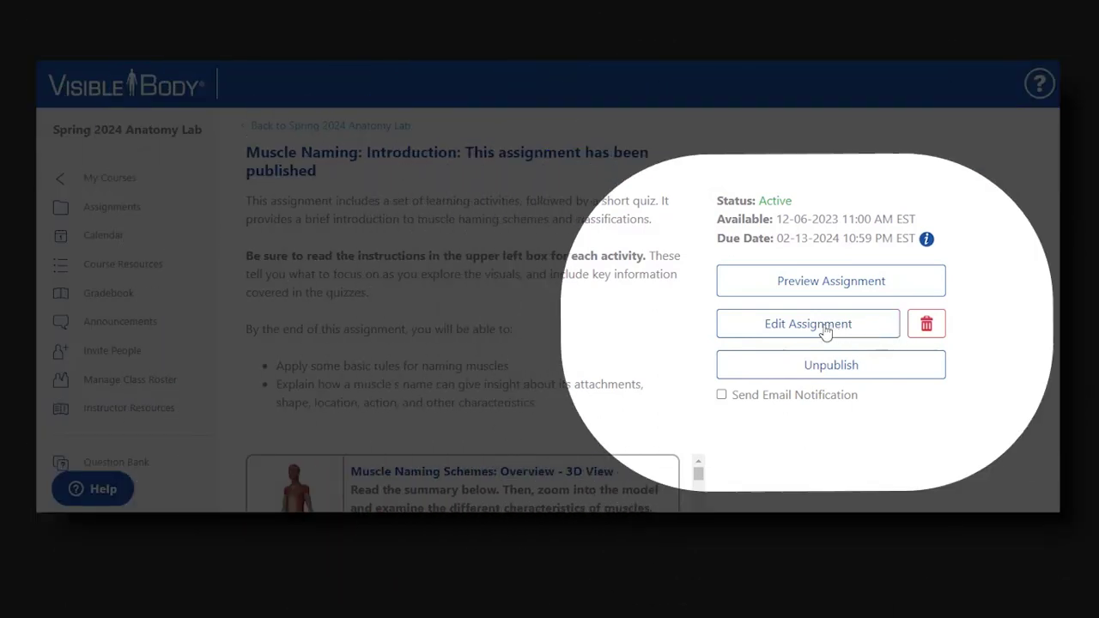
Step: Enter the assignment editor and make the title and the Muscle Naming Schemes: Overview card's description editable
{"action": "left_click", "coordinate": [823, 330]}
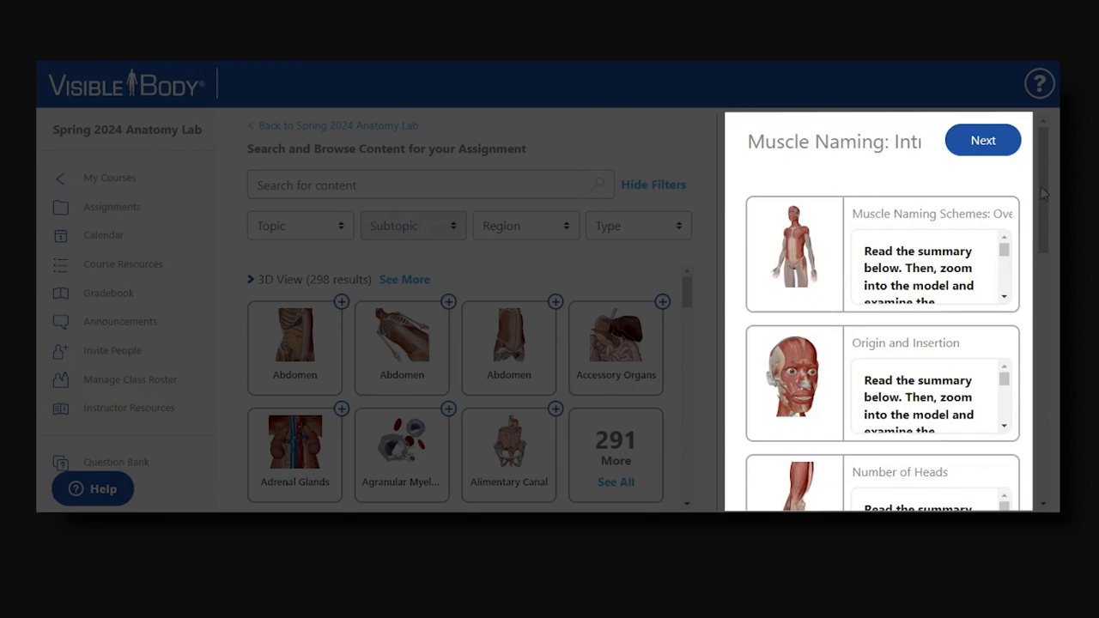
{"action": "left_click", "coordinate": [829, 142]}
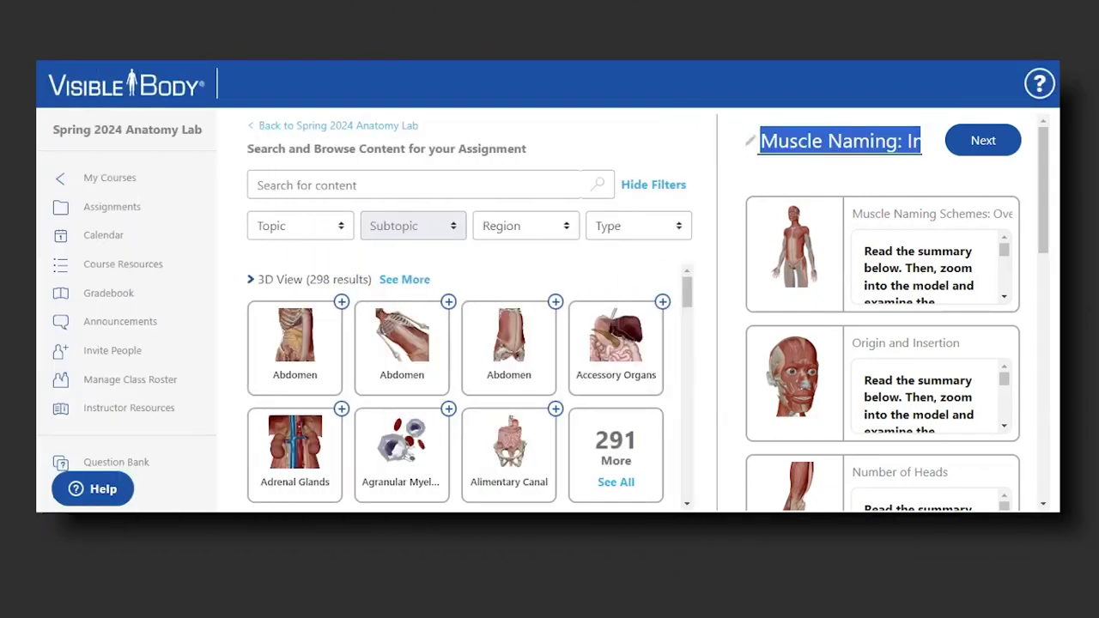
{"action": "left_click", "coordinate": [917, 215]}
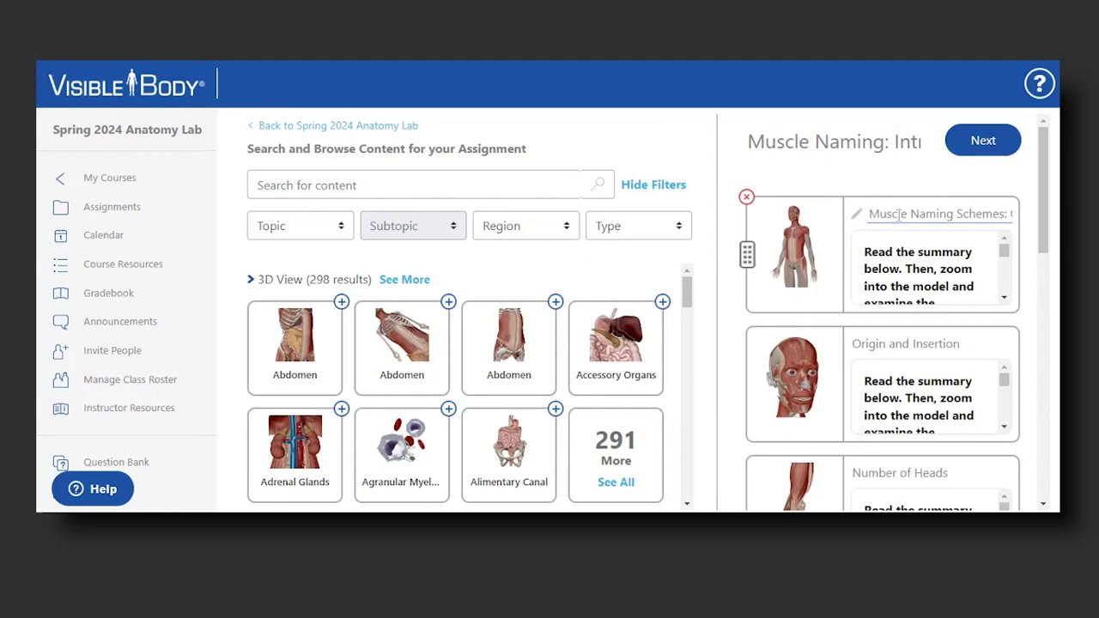
{"action": "left_click", "coordinate": [890, 254]}
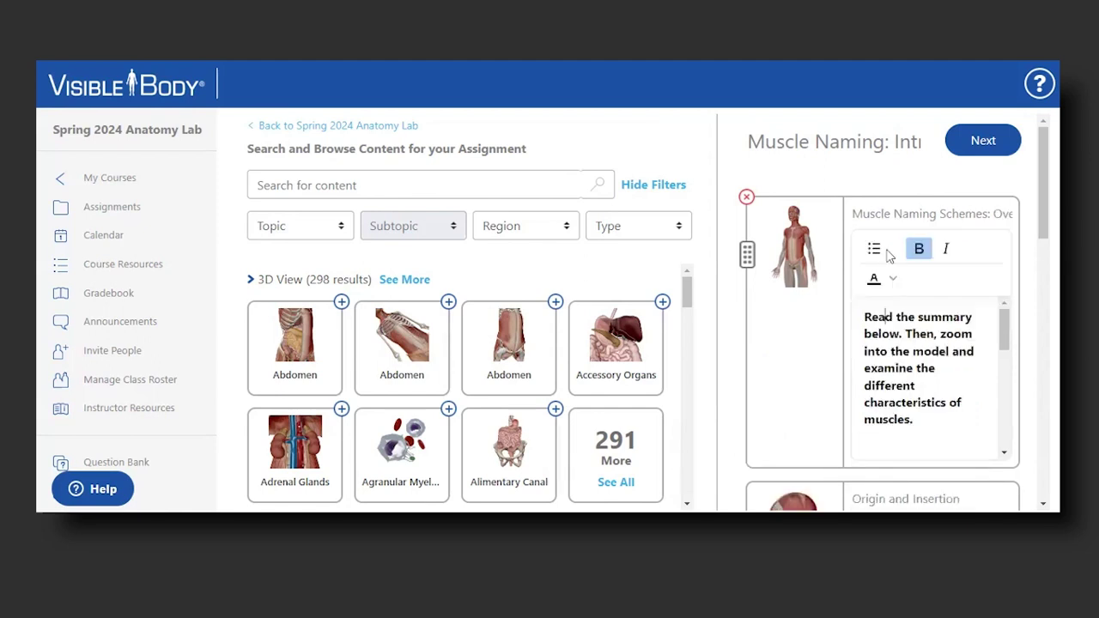
{"action": "mouse_move", "coordinate": [1004, 327]}
{"action": "left_mouse_down"}
{"action": "mouse_move", "coordinate": [1011, 421]}
{"action": "mouse_move", "coordinate": [1005, 318]}
{"action": "left_mouse_up"}
{"action": "left_click", "coordinate": [923, 249]}
{"action": "left_click_drag", "start_coordinate": [1040, 202], "coordinate": [1055, 348]}
{"action": "mouse_move", "coordinate": [919, 245]}
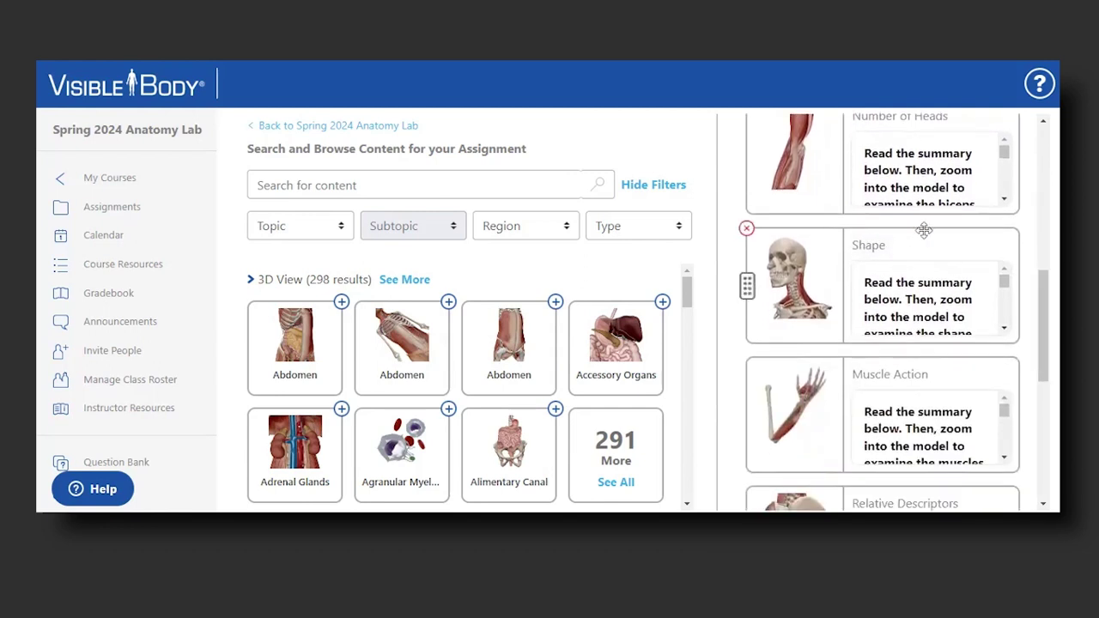
{"action": "mouse_move", "coordinate": [909, 232]}
{"action": "left_mouse_down"}
{"action": "mouse_move", "coordinate": [913, 437]}
{"action": "mouse_move", "coordinate": [904, 243]}
{"action": "left_mouse_up"}
{"action": "left_click_drag", "start_coordinate": [1047, 280], "coordinate": [1034, 175]}
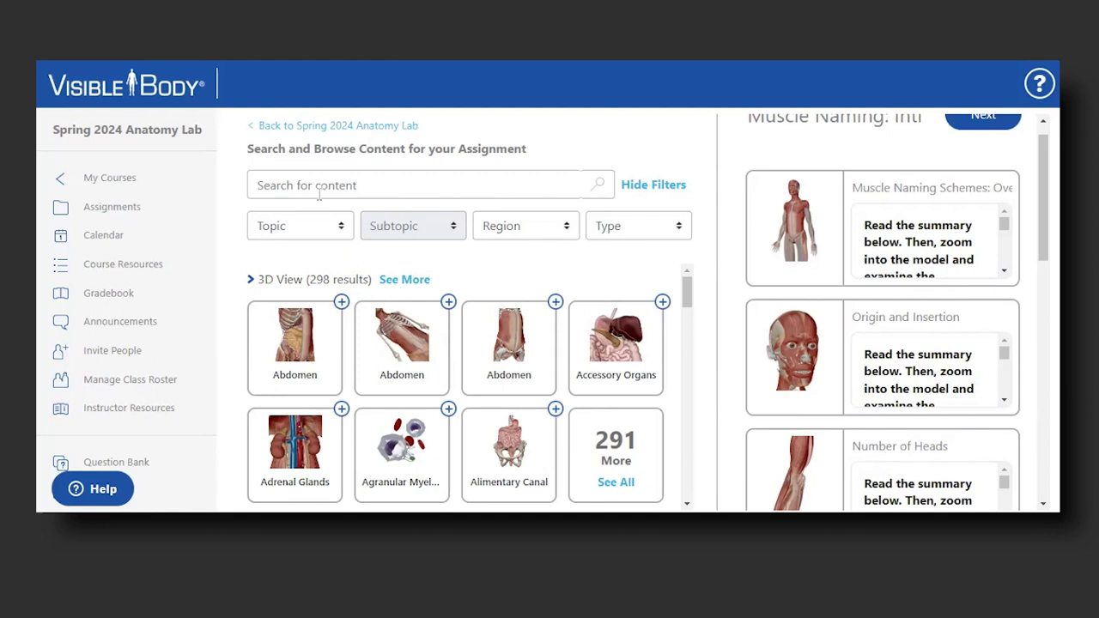
Step: Filter the library to Muscular System, search 'hea', and drag the Head and Neck model into the assignment
{"action": "left_click", "coordinate": [309, 226]}
{"action": "left_click", "coordinate": [284, 307]}
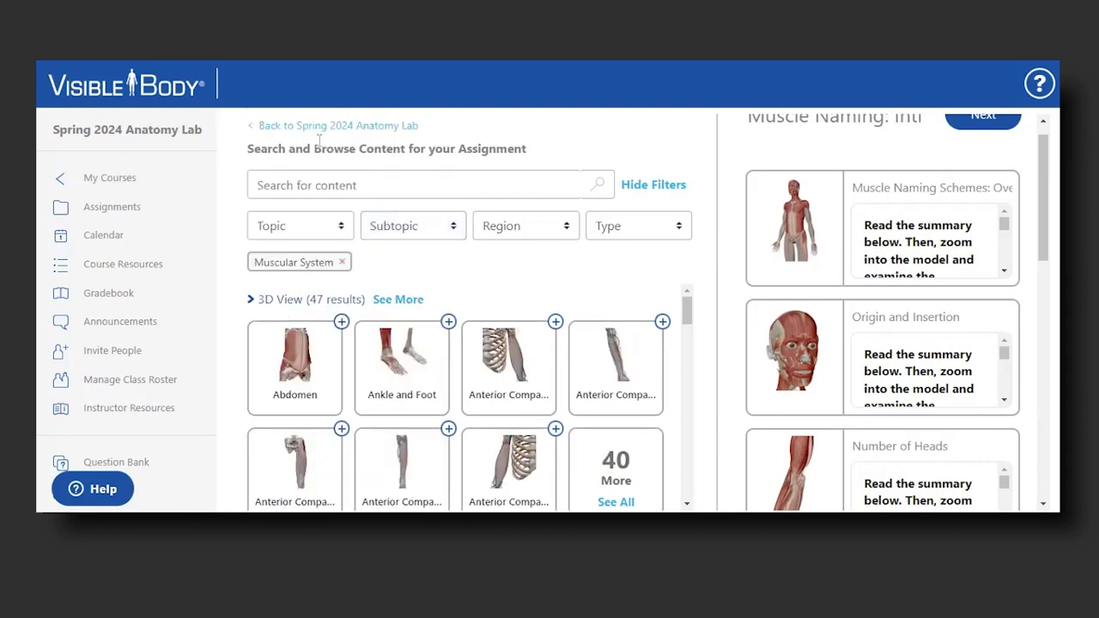
{"action": "left_click", "coordinate": [303, 180]}
{"action": "type", "text": "head"}
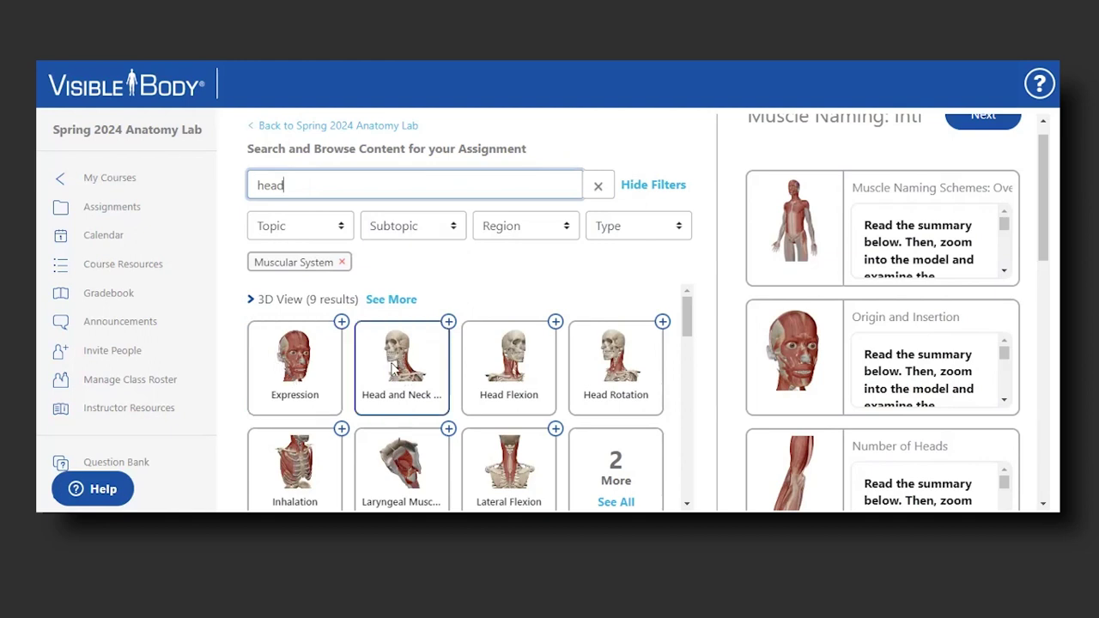
{"action": "left_click_drag", "start_coordinate": [392, 368], "coordinate": [811, 336]}
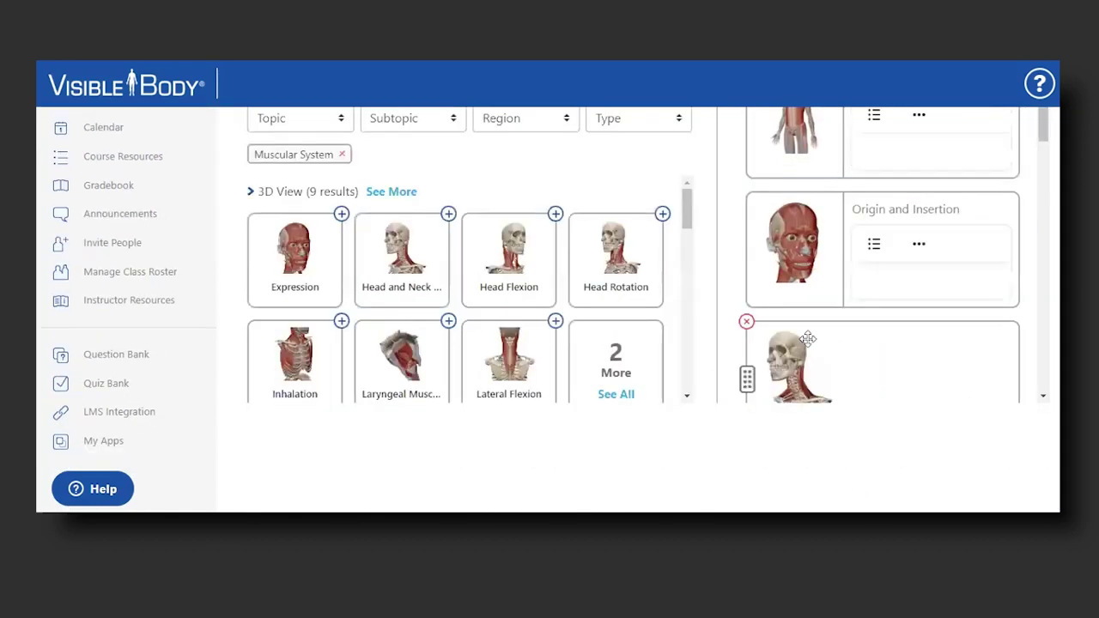
Step: Retitle the new Head and Neck activity to 'Neck Extension'
{"action": "scroll", "coordinate": [880, 346], "scroll_direction": "down", "scroll_amount": 2}
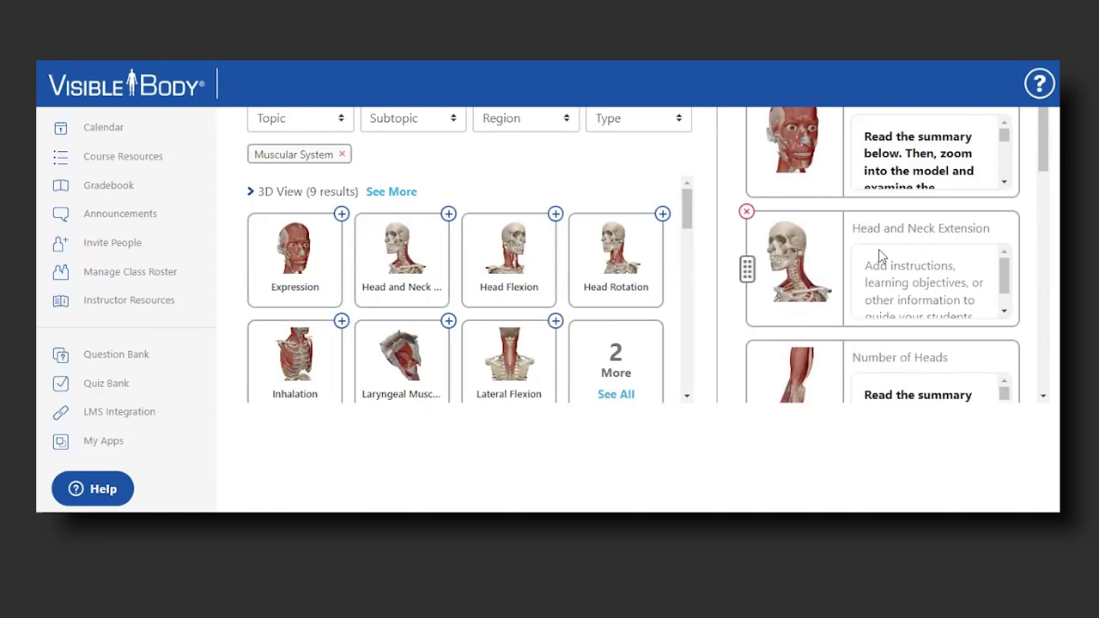
{"action": "left_click", "coordinate": [900, 232]}
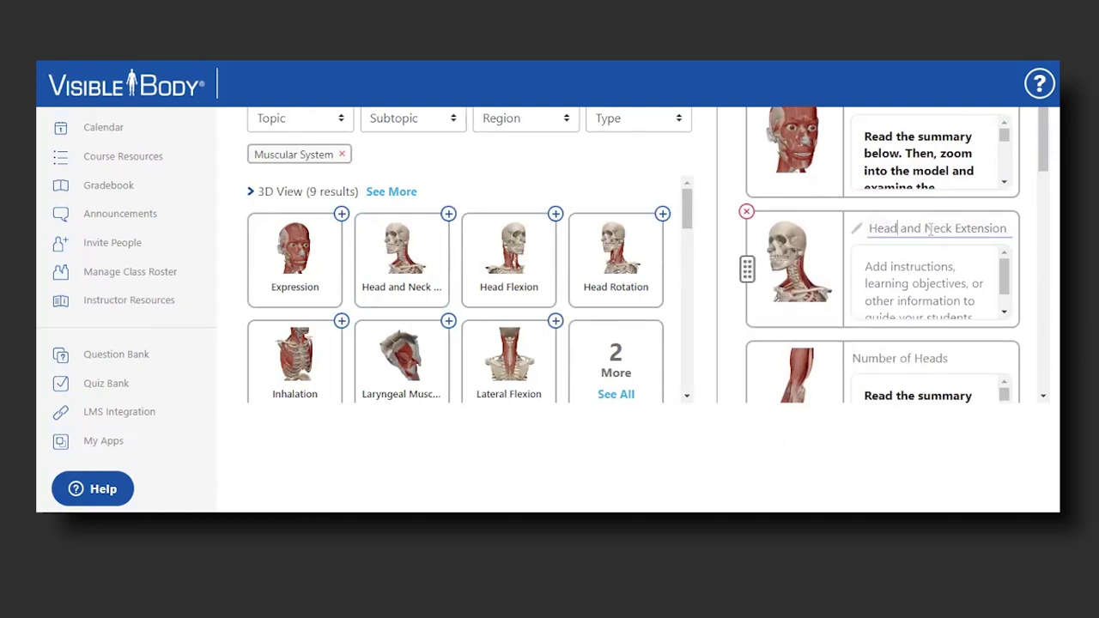
{"action": "left_click_drag", "start_coordinate": [923, 228], "coordinate": [855, 225]}
{"action": "key", "text": "BackSpace"}
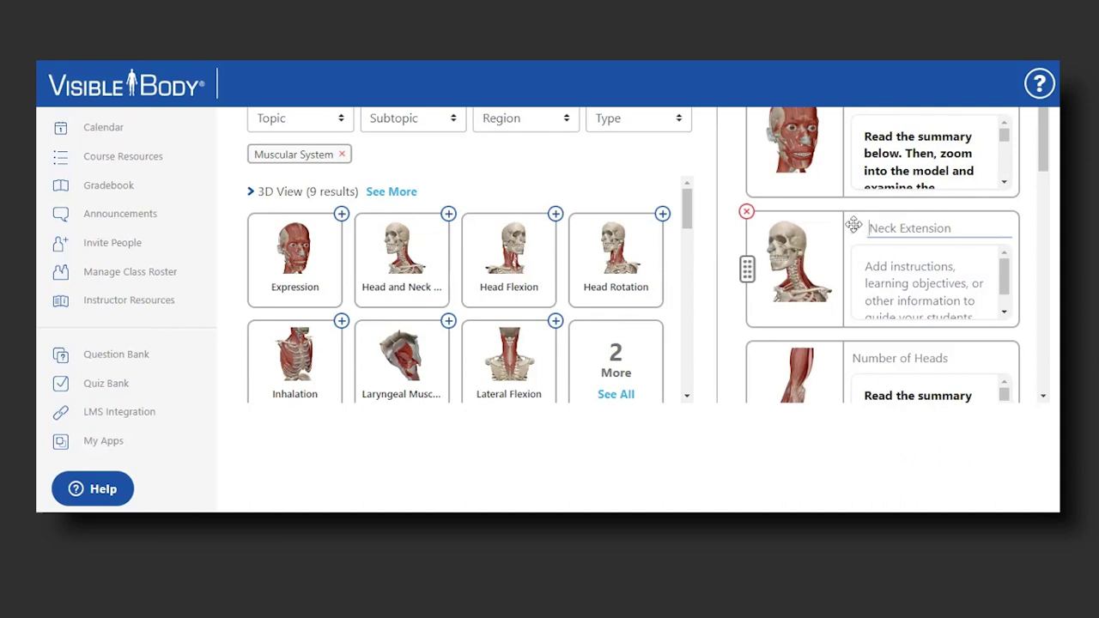
Step: Give it the instruction 'Select each muscle and note its name and pronunciation.'
{"action": "left_click", "coordinate": [872, 277]}
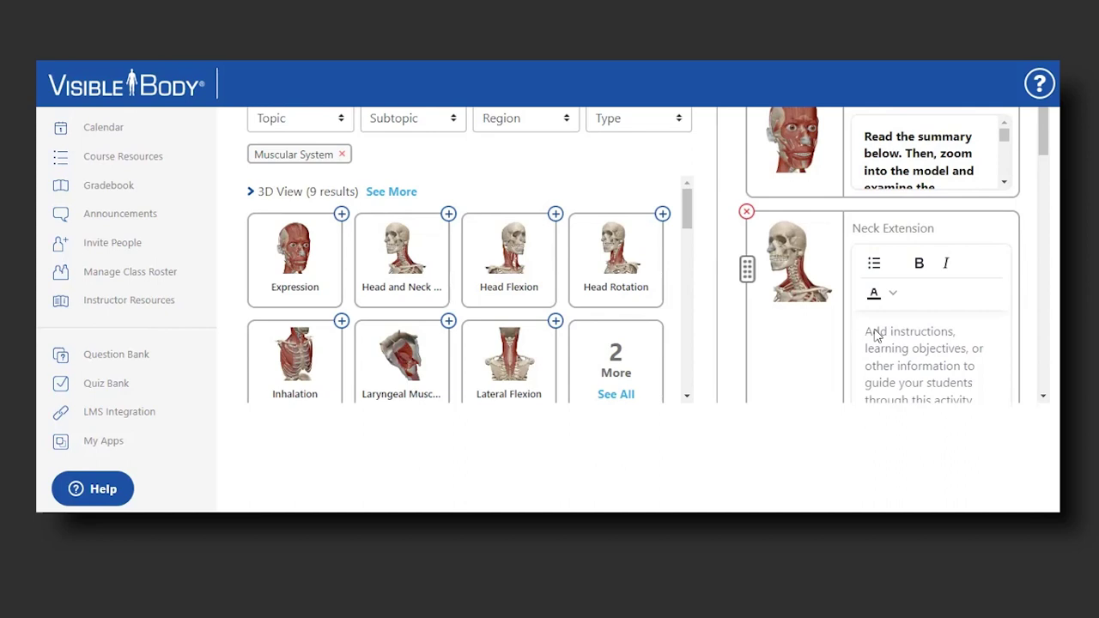
{"action": "type", "text": "Select each muscle and note"}
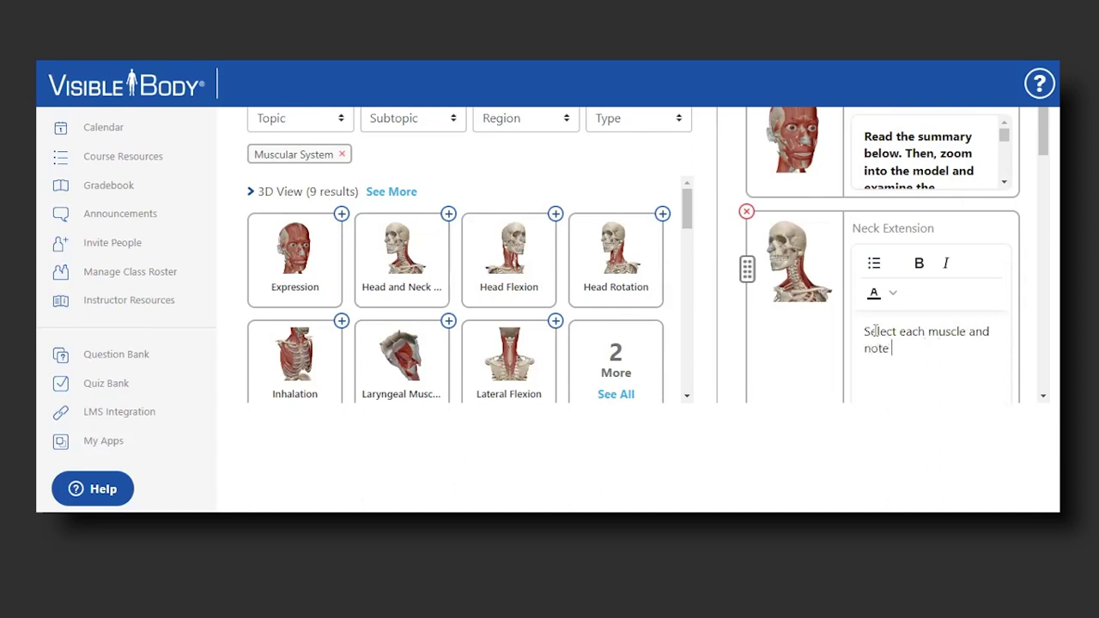
{"action": "type", "text": "name and pronunciation."}
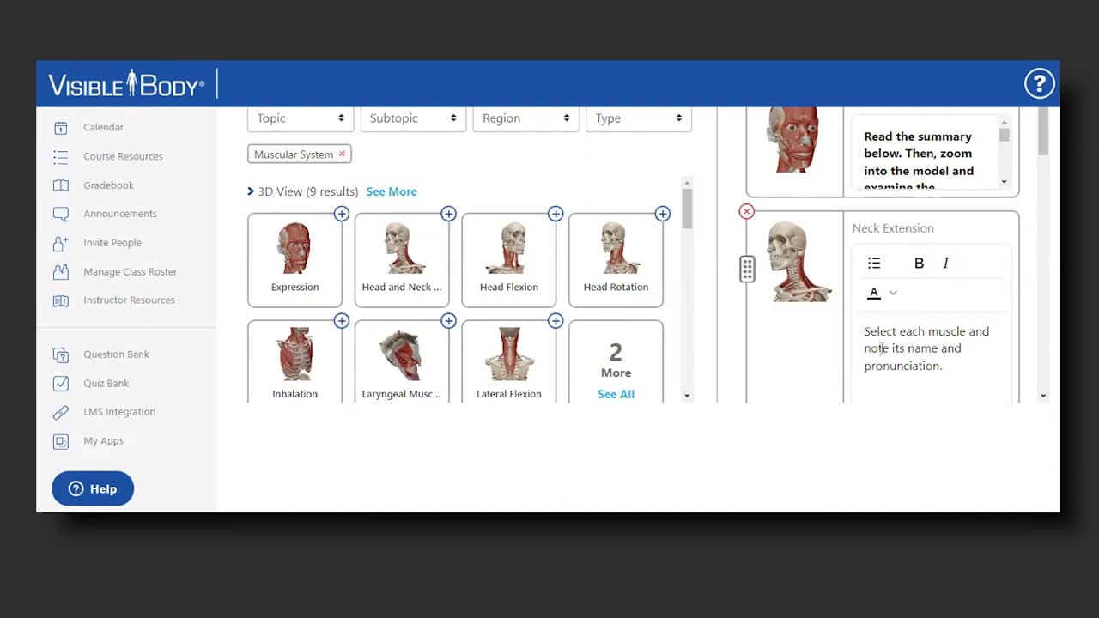
{"action": "scroll", "coordinate": [880, 362], "scroll_direction": "down", "scroll_amount": 2}
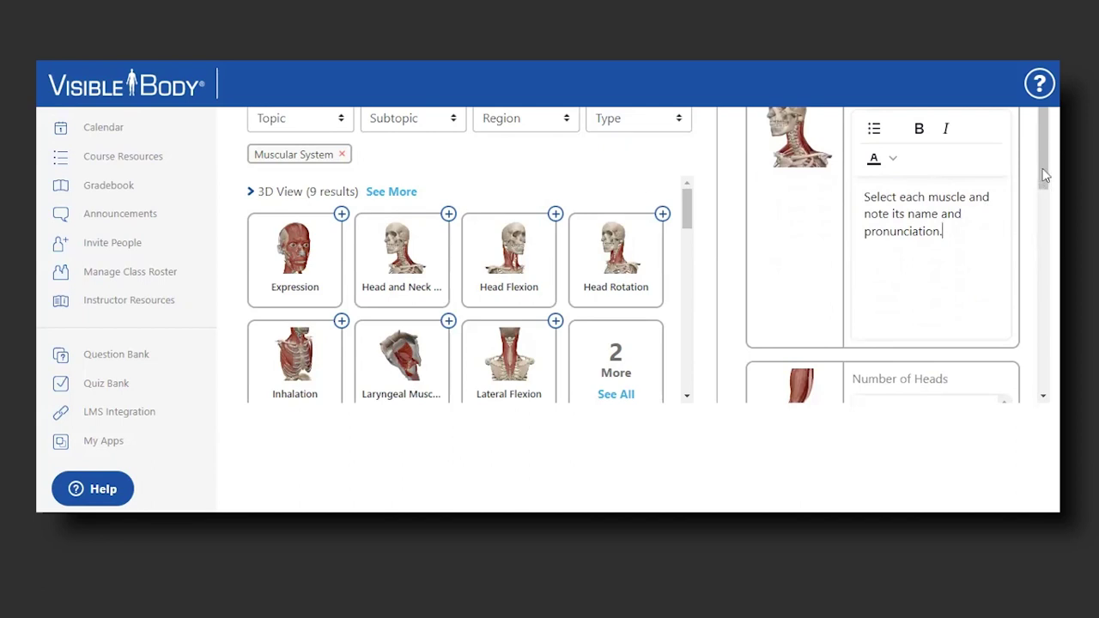
{"action": "left_click_drag", "start_coordinate": [1044, 175], "coordinate": [1042, 112]}
{"action": "scroll", "coordinate": [1040, 202], "scroll_direction": "up", "scroll_amount": 2}
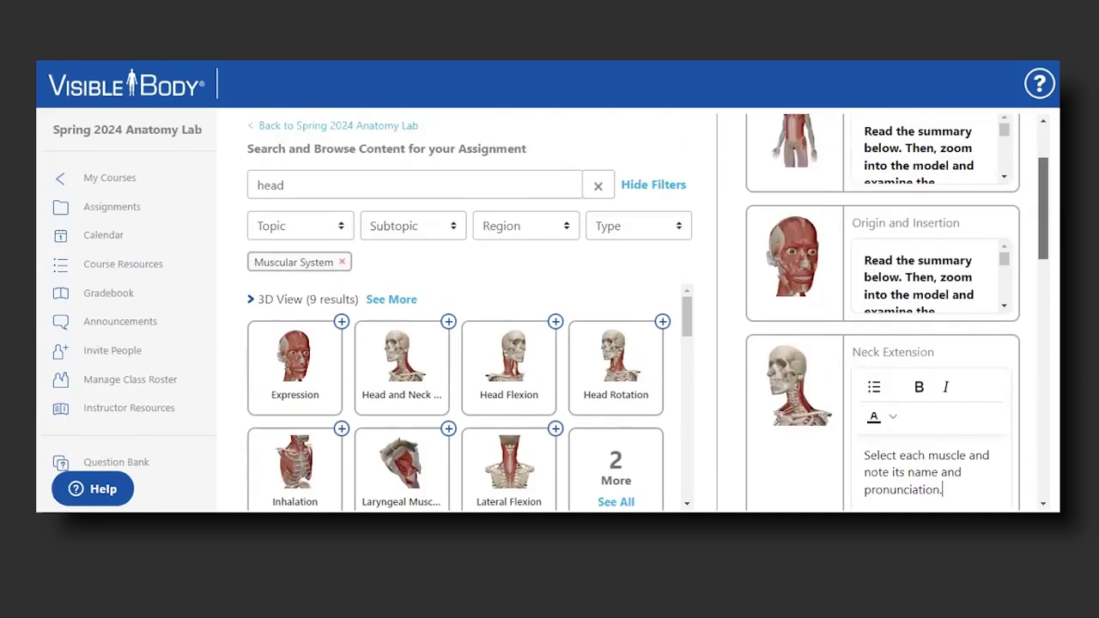
{"action": "scroll", "coordinate": [1040, 201], "scroll_direction": "up", "scroll_amount": 3}
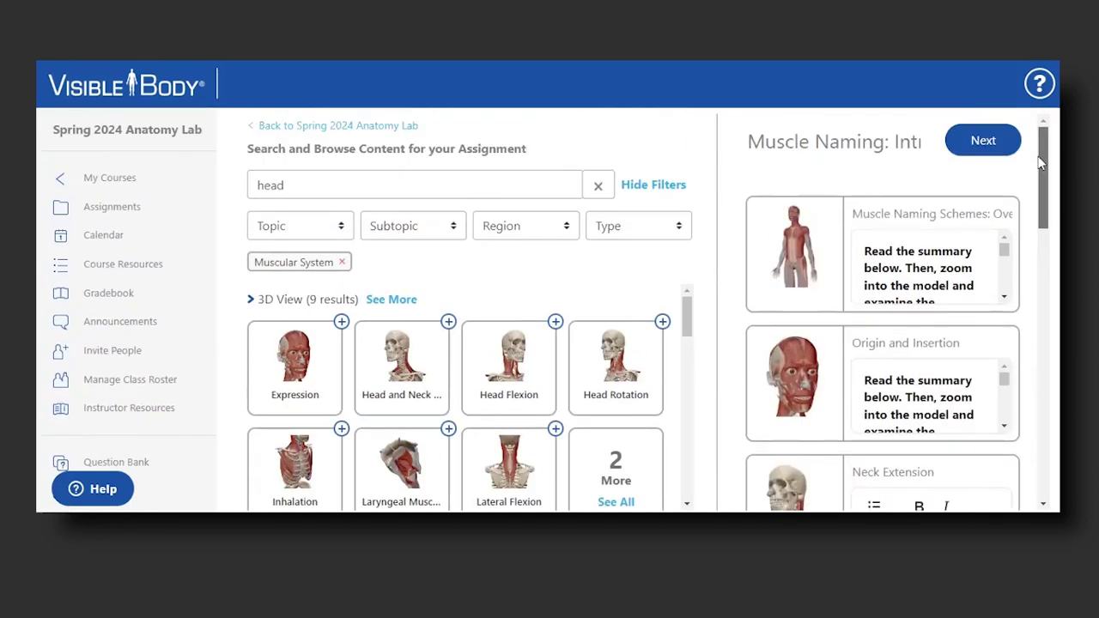
{"action": "left_click", "coordinate": [983, 141]}
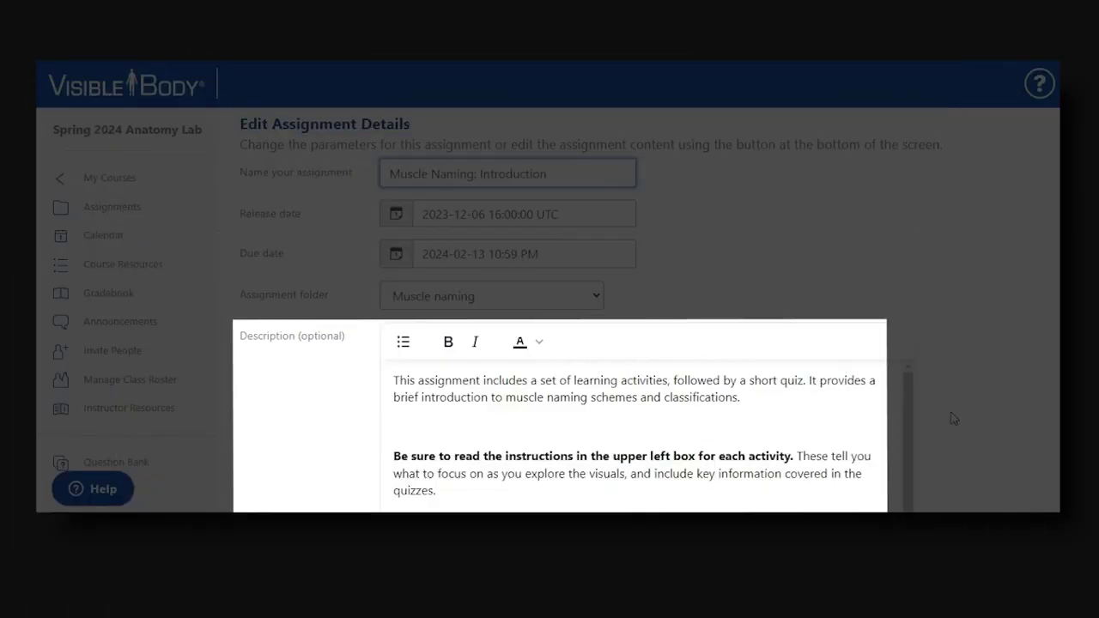
{"action": "left_click", "coordinate": [750, 443]}
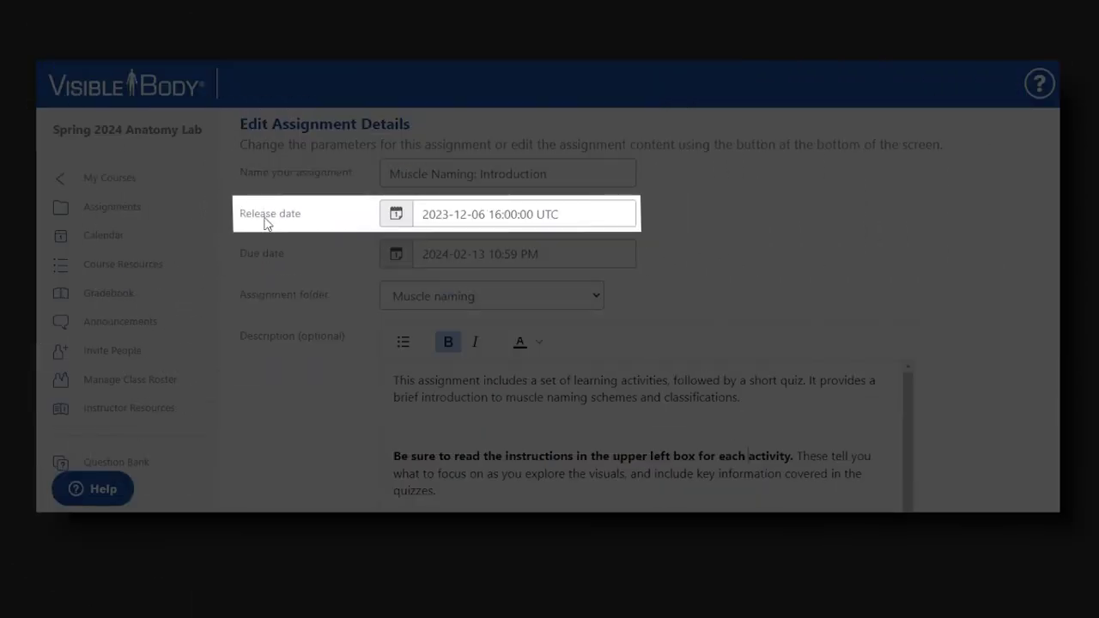
{"action": "left_click", "coordinate": [457, 296]}
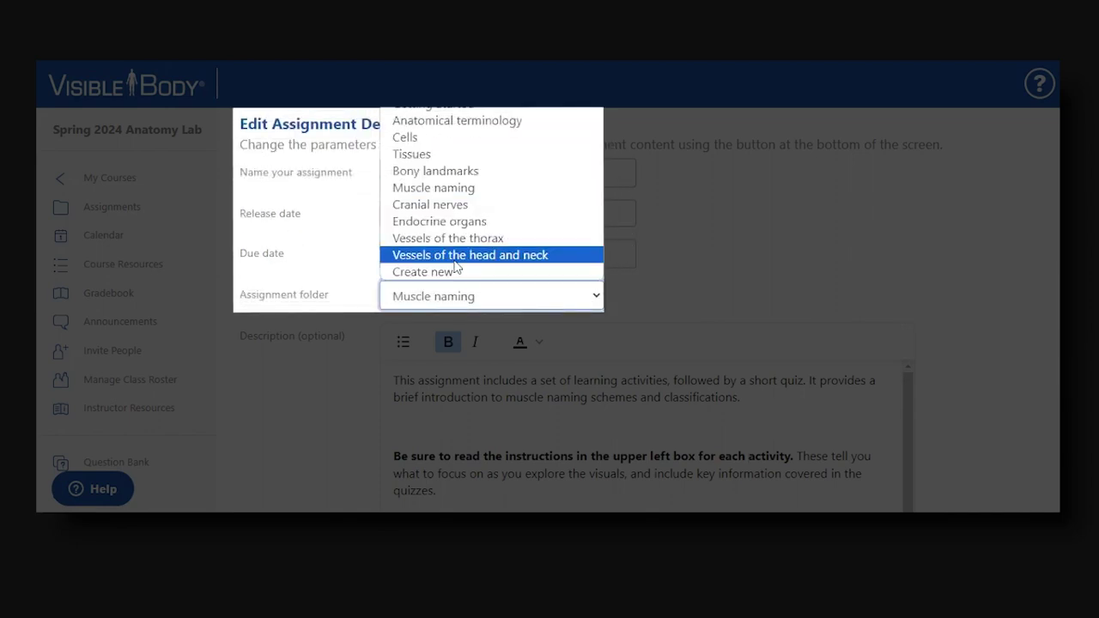
{"action": "left_click", "coordinate": [427, 188]}
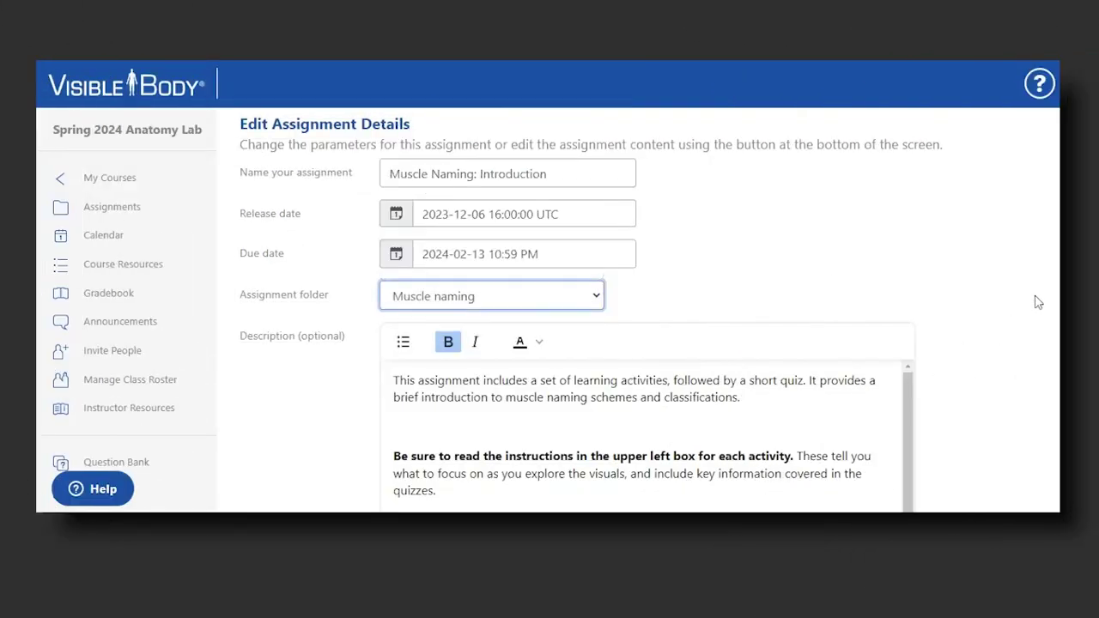
{"action": "scroll", "coordinate": [549, 303], "scroll_direction": "down", "scroll_amount": 3}
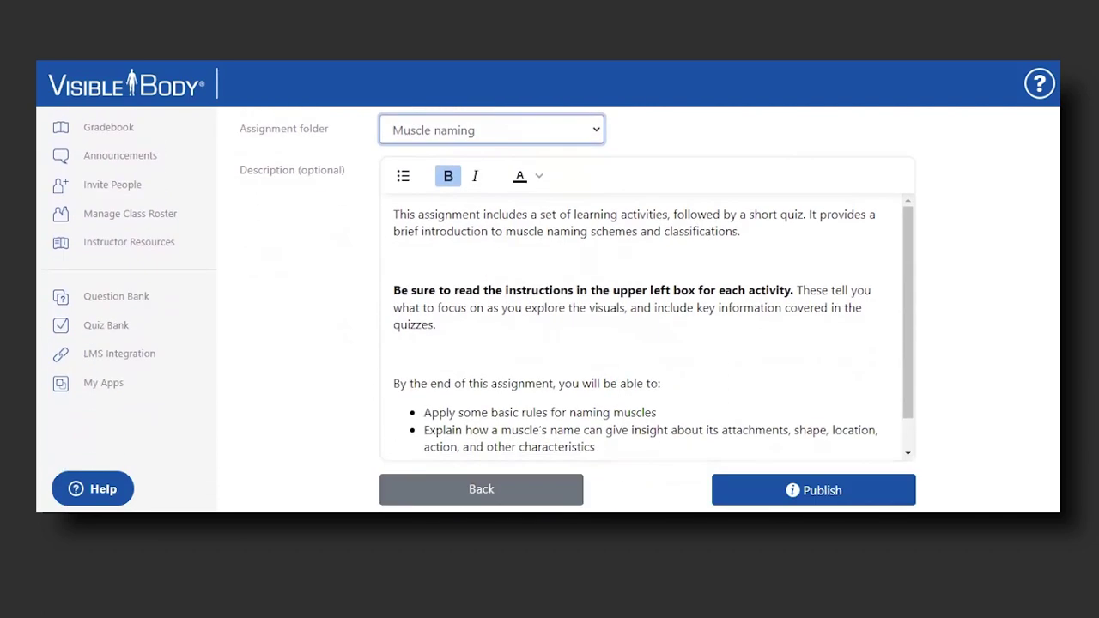
Step: Publish and confirm the assignment, then scroll through its activity cards, including Neck Extension
{"action": "left_click", "coordinate": [803, 486]}
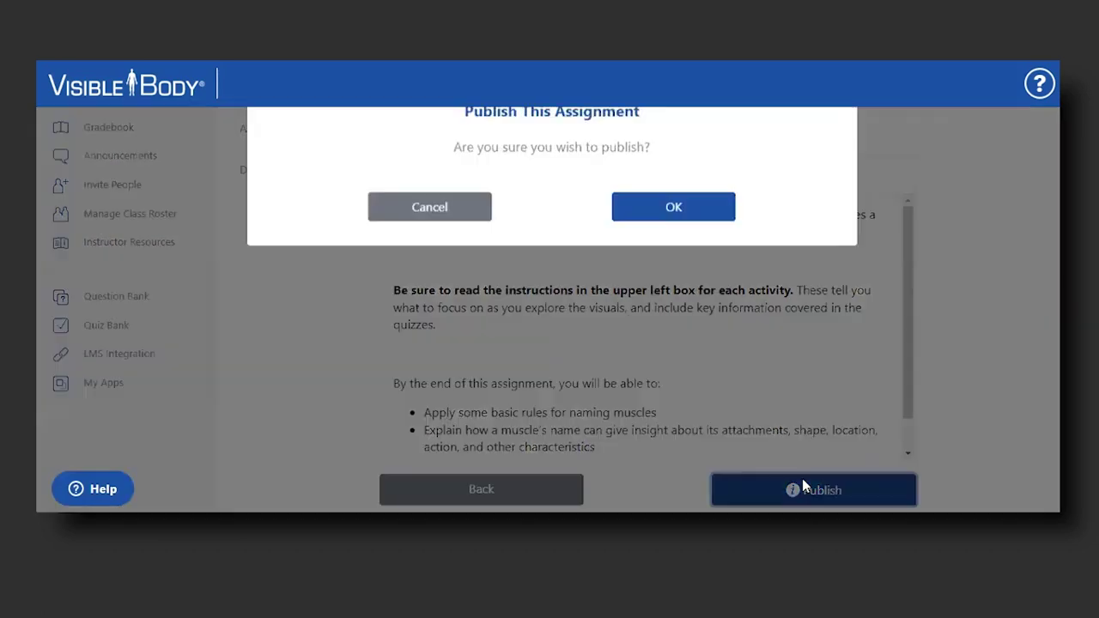
{"action": "left_click", "coordinate": [648, 216]}
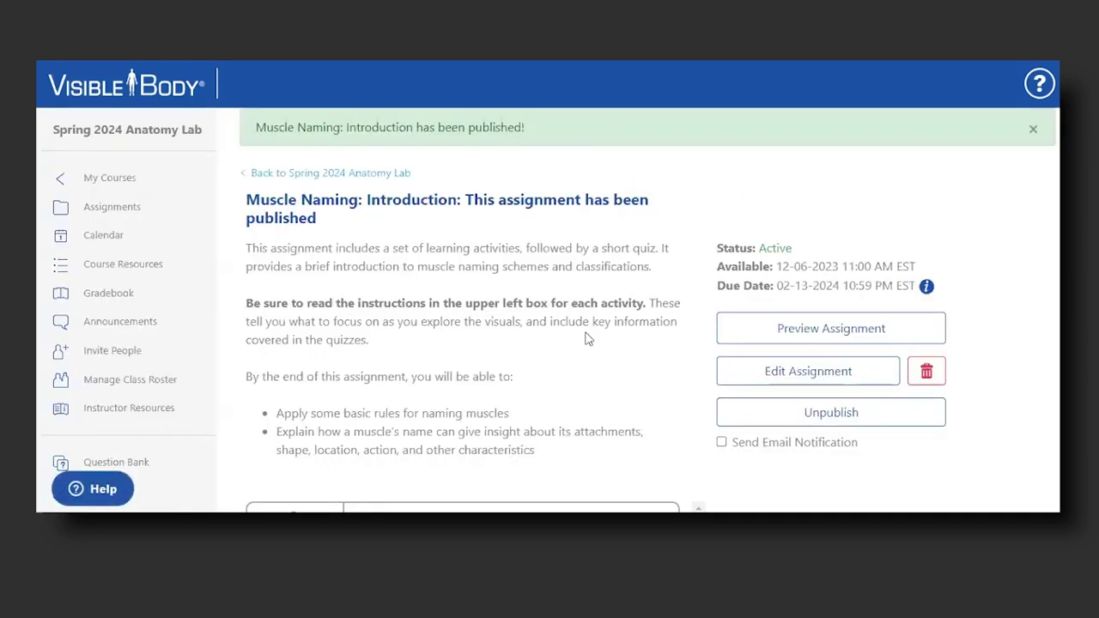
{"action": "scroll", "coordinate": [582, 350], "scroll_direction": "down", "scroll_amount": 3}
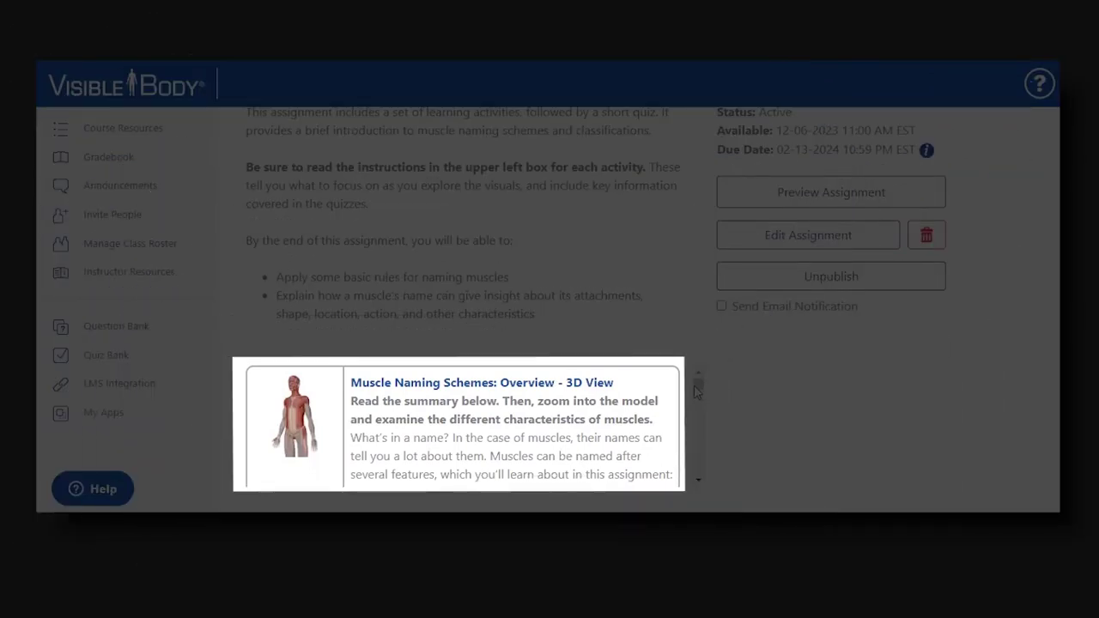
{"action": "scroll", "coordinate": [697, 402], "scroll_direction": "down", "scroll_amount": 3}
{"action": "mouse_move", "coordinate": [697, 401]}
{"action": "left_mouse_down"}
{"action": "mouse_move", "coordinate": [698, 425]}
{"action": "mouse_move", "coordinate": [697, 413]}
{"action": "left_mouse_up"}
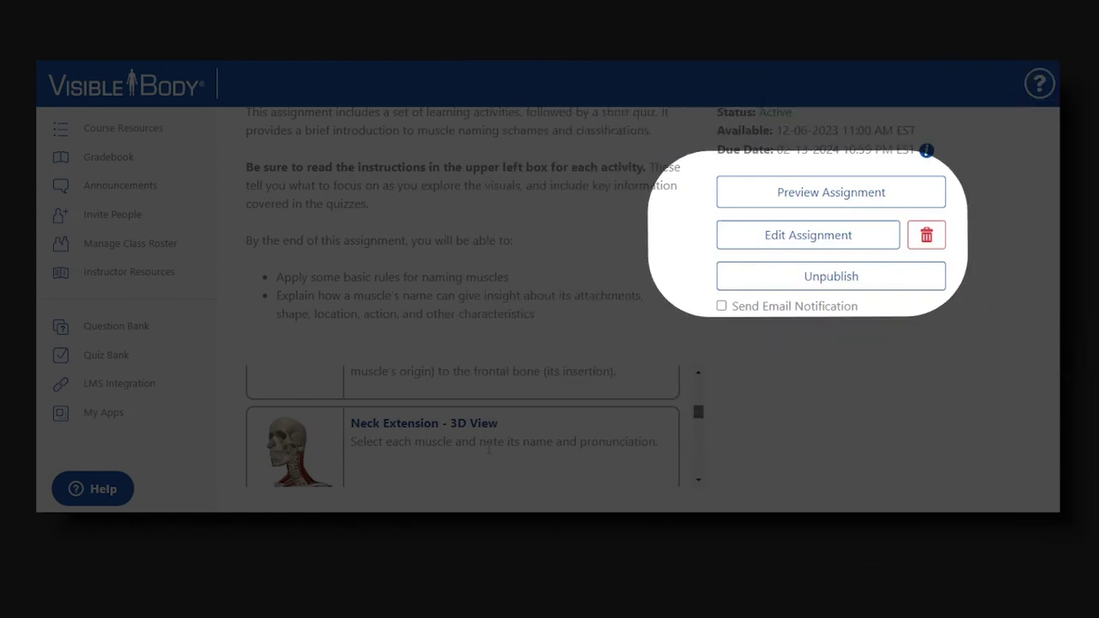
Step: Reopen the assignment editor and delete the Neck Extension card so Number of Heads follows Origin and Insertion
{"action": "left_click", "coordinate": [775, 239]}
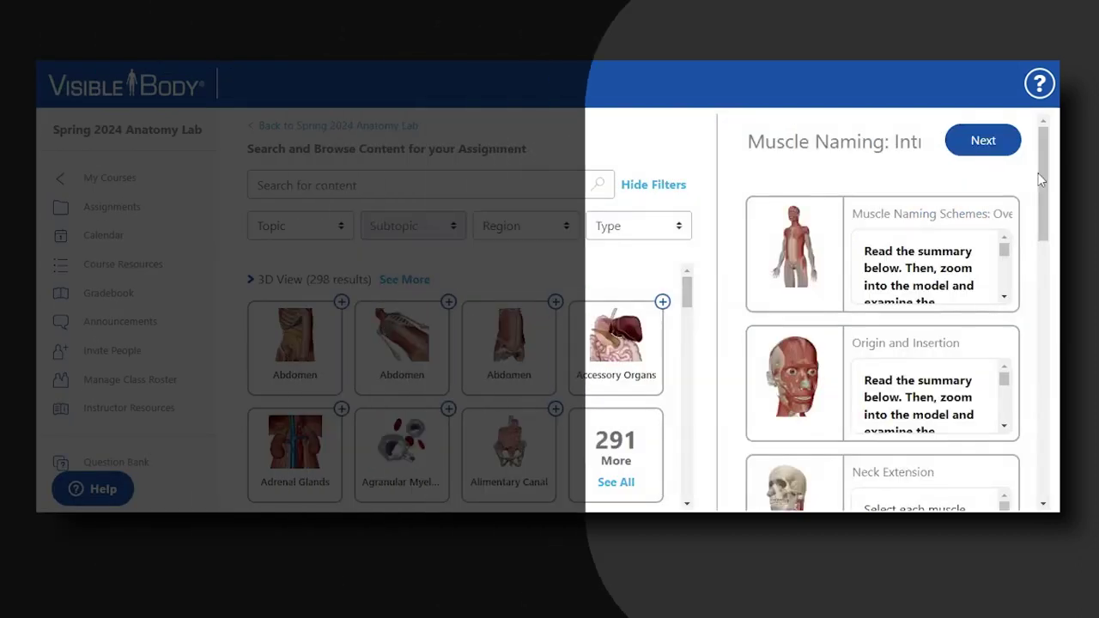
{"action": "scroll", "coordinate": [1042, 223], "scroll_direction": "down", "scroll_amount": 3}
{"action": "left_click_drag", "start_coordinate": [1049, 250], "coordinate": [1006, 263]}
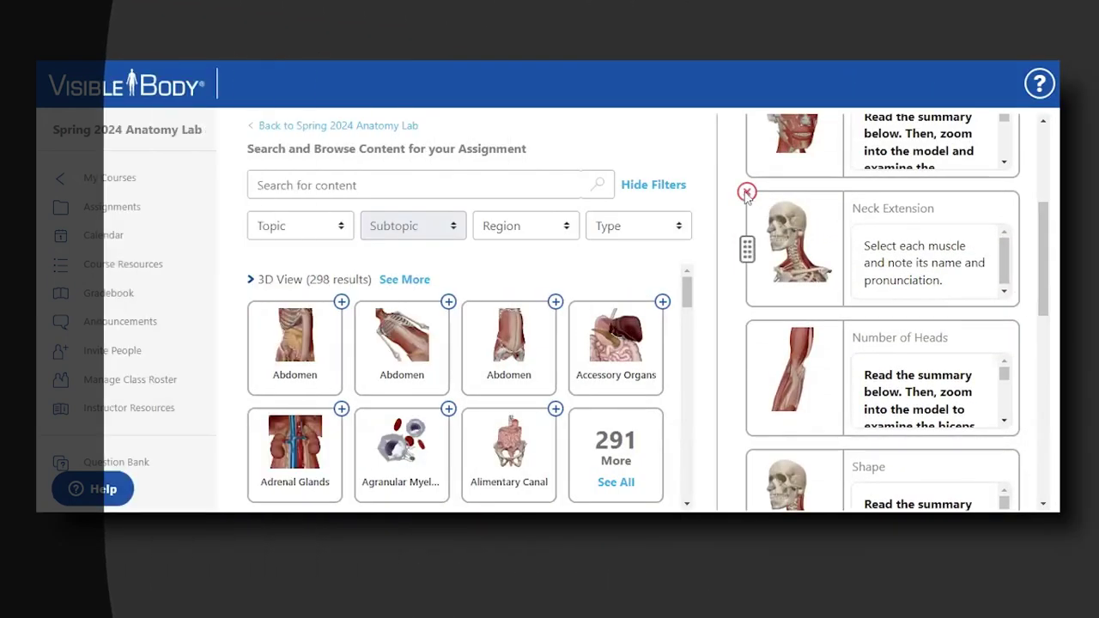
{"action": "left_click", "coordinate": [747, 192]}
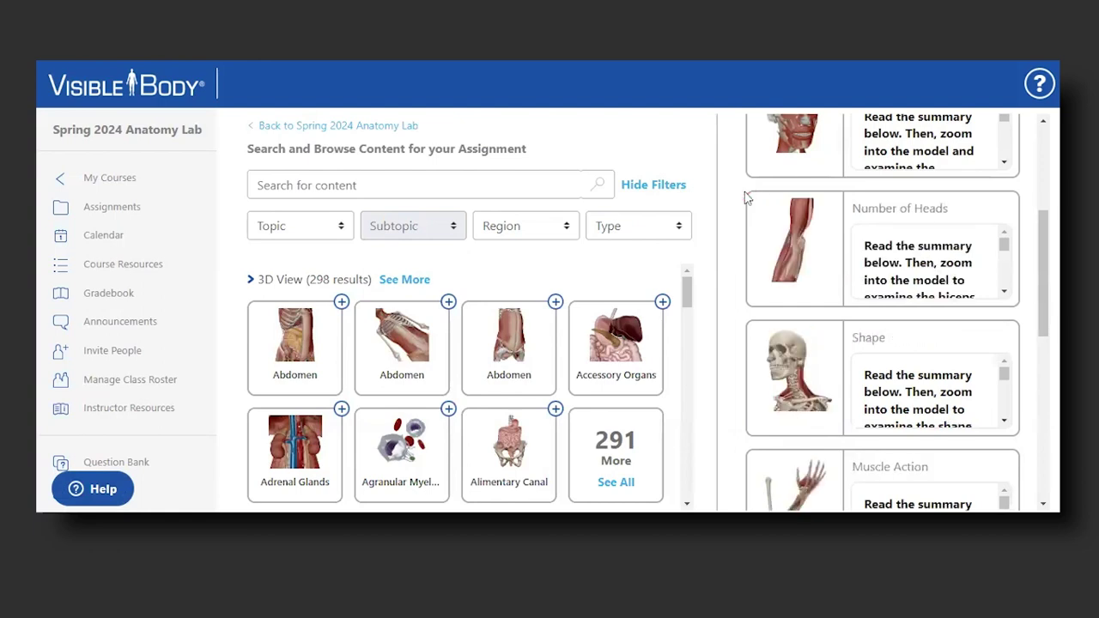
{"action": "left_click_drag", "start_coordinate": [1039, 282], "coordinate": [1027, 111]}
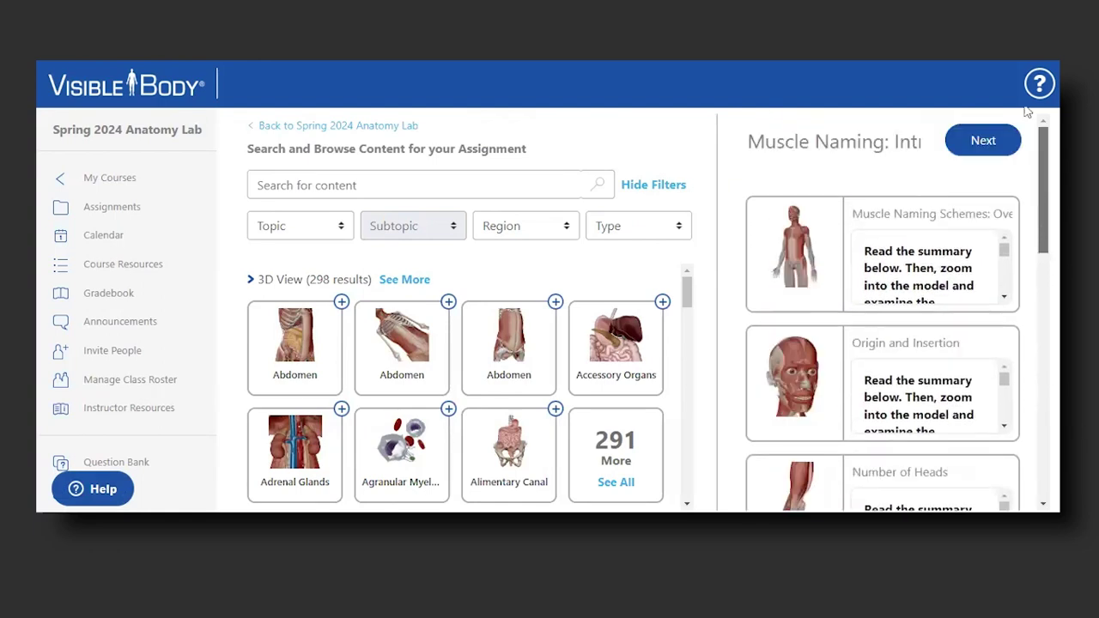
Step: Go through the details form and publish Muscle Naming: Introduction again, confirming with OK
{"action": "left_click", "coordinate": [981, 146]}
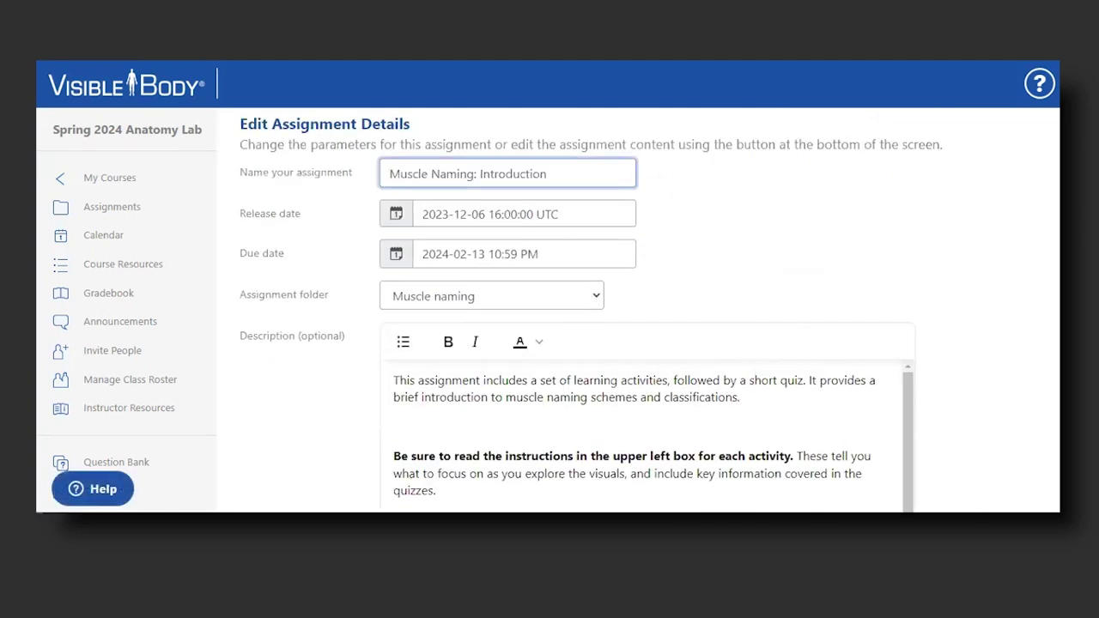
{"action": "scroll", "coordinate": [1017, 419], "scroll_direction": "down", "scroll_amount": 2}
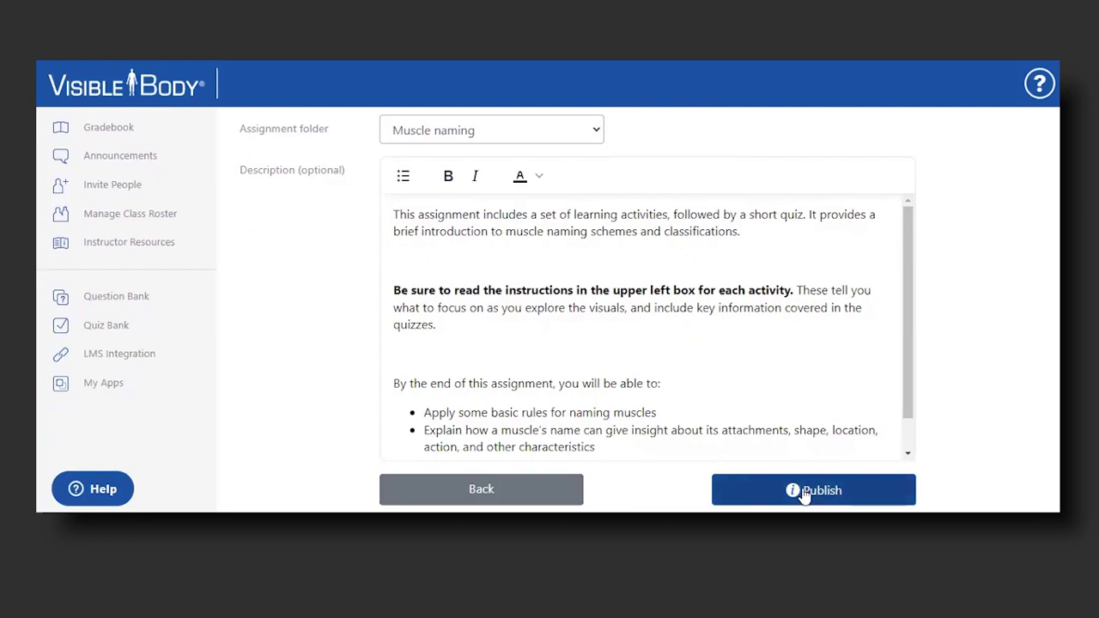
{"action": "left_click", "coordinate": [804, 494]}
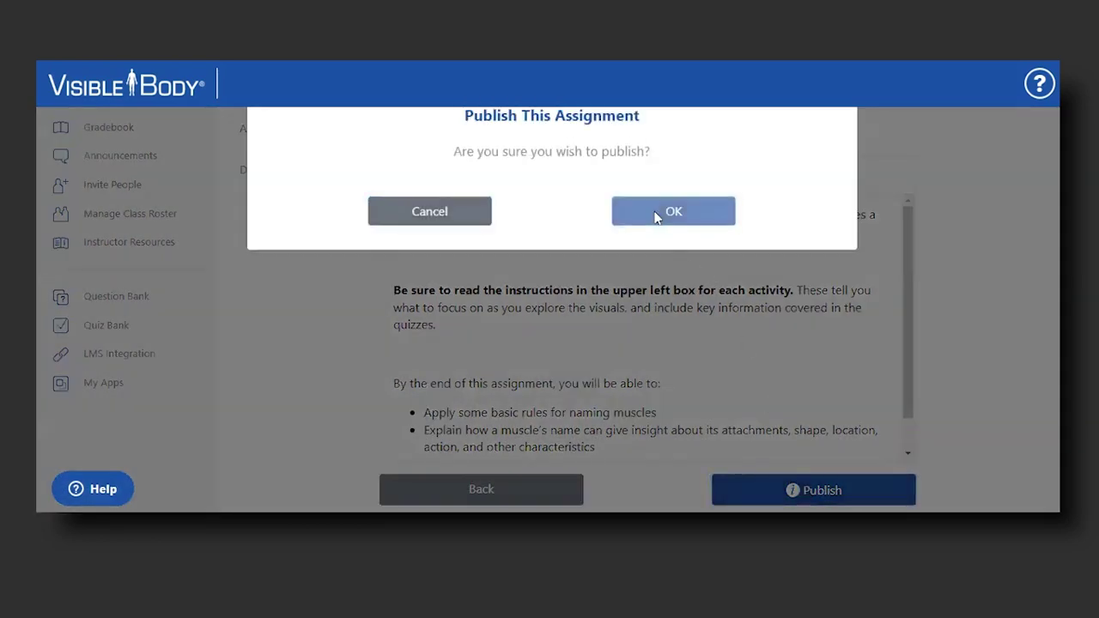
{"action": "left_click", "coordinate": [673, 211]}
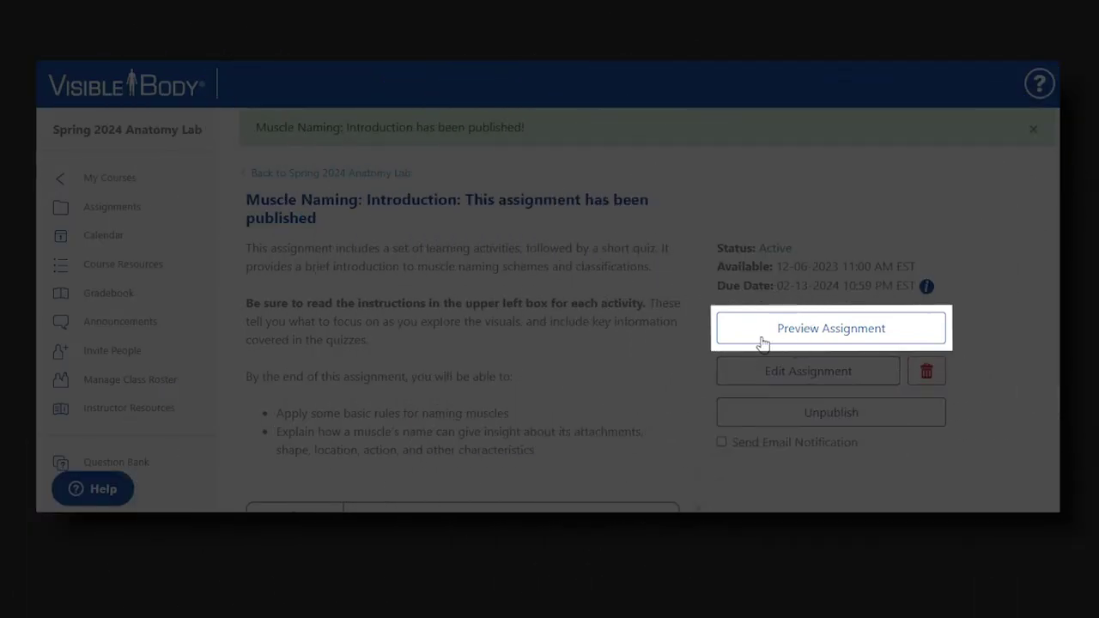
{"action": "left_click", "coordinate": [791, 335]}
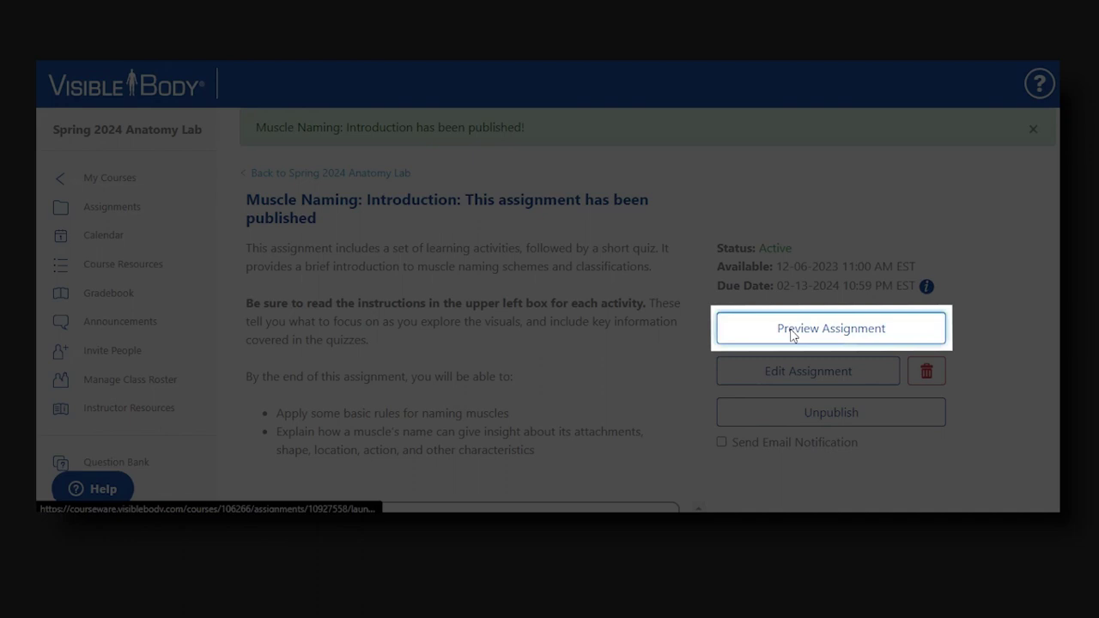
Step: Preview the assignment, jump to Activity 3 of 8, Number of Heads, then go back to Assignments
{"action": "left_click", "coordinate": [793, 333]}
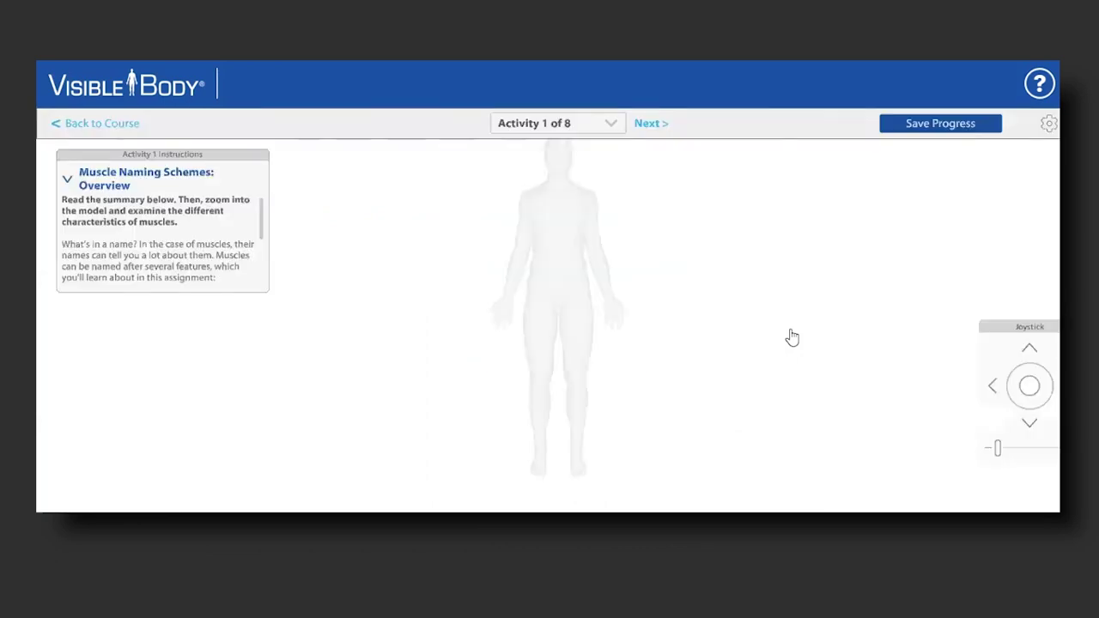
{"action": "left_click", "coordinate": [610, 123]}
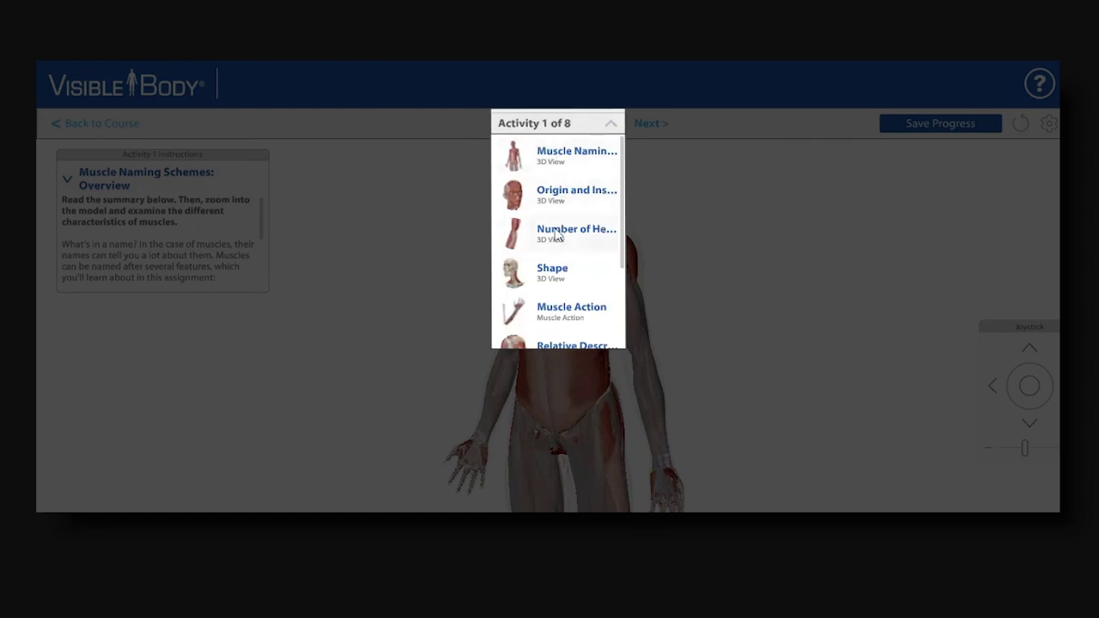
{"action": "left_click_drag", "start_coordinate": [624, 215], "coordinate": [618, 175]}
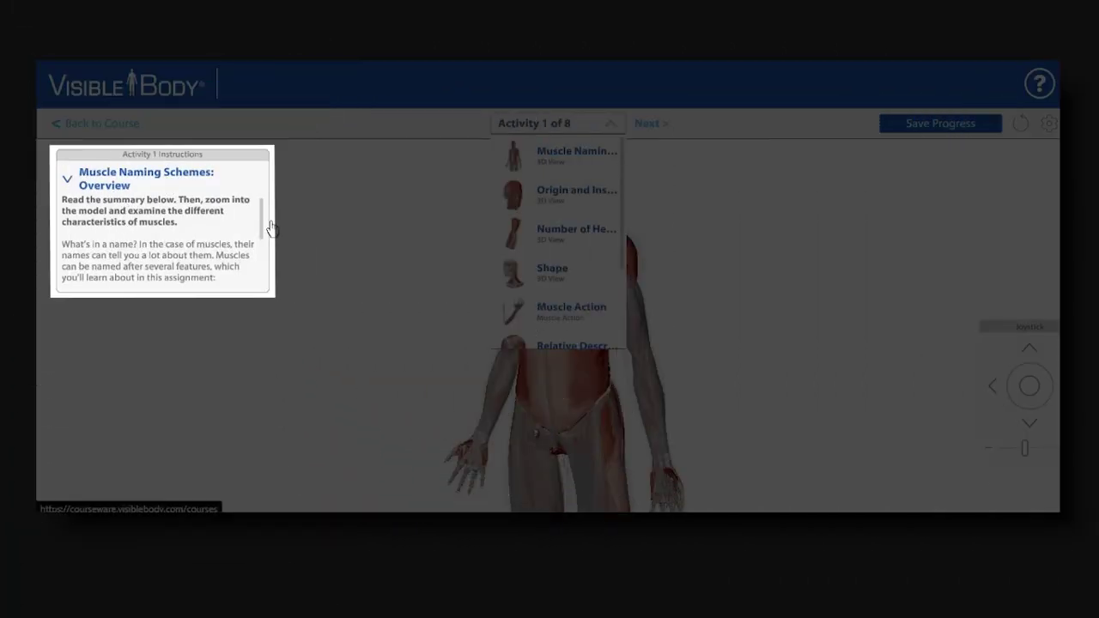
{"action": "left_click_drag", "start_coordinate": [262, 227], "coordinate": [266, 200]}
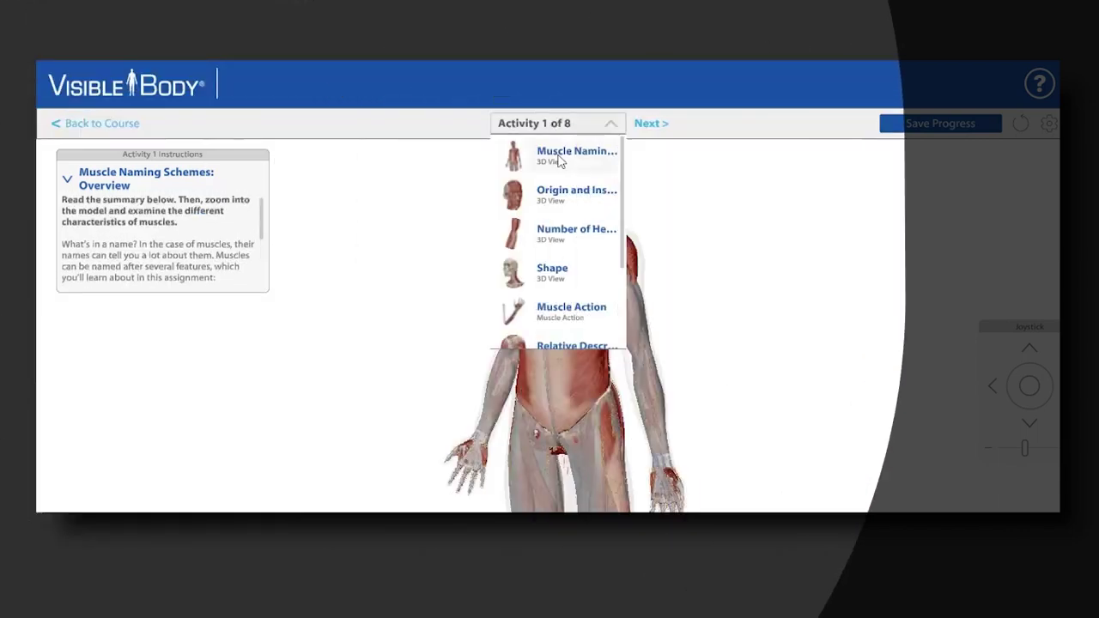
{"action": "left_click", "coordinate": [557, 153]}
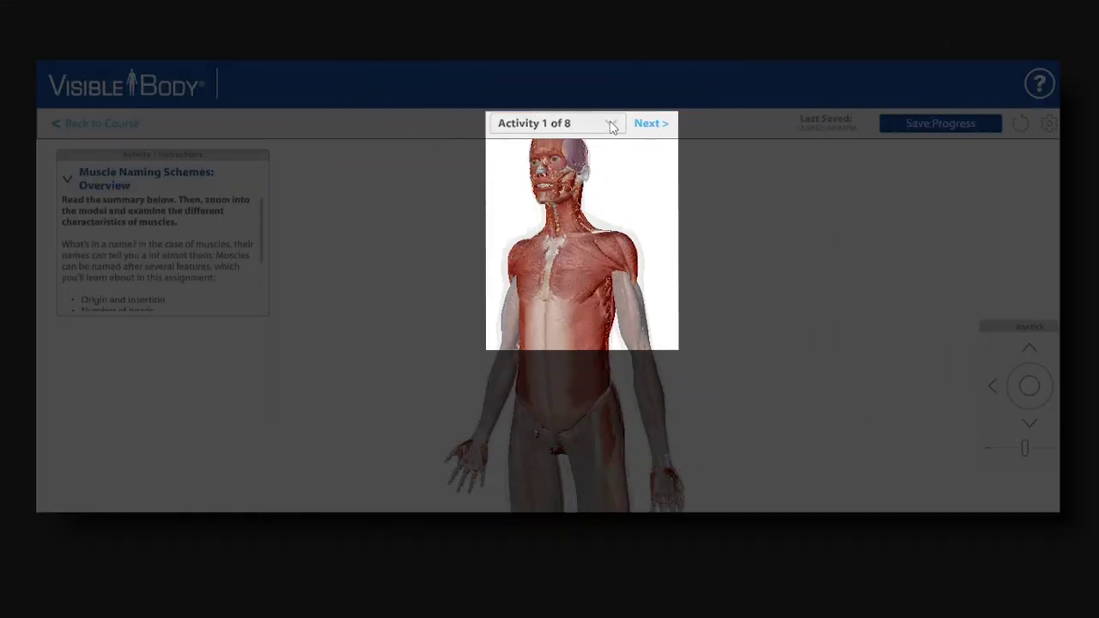
{"action": "left_click", "coordinate": [612, 126]}
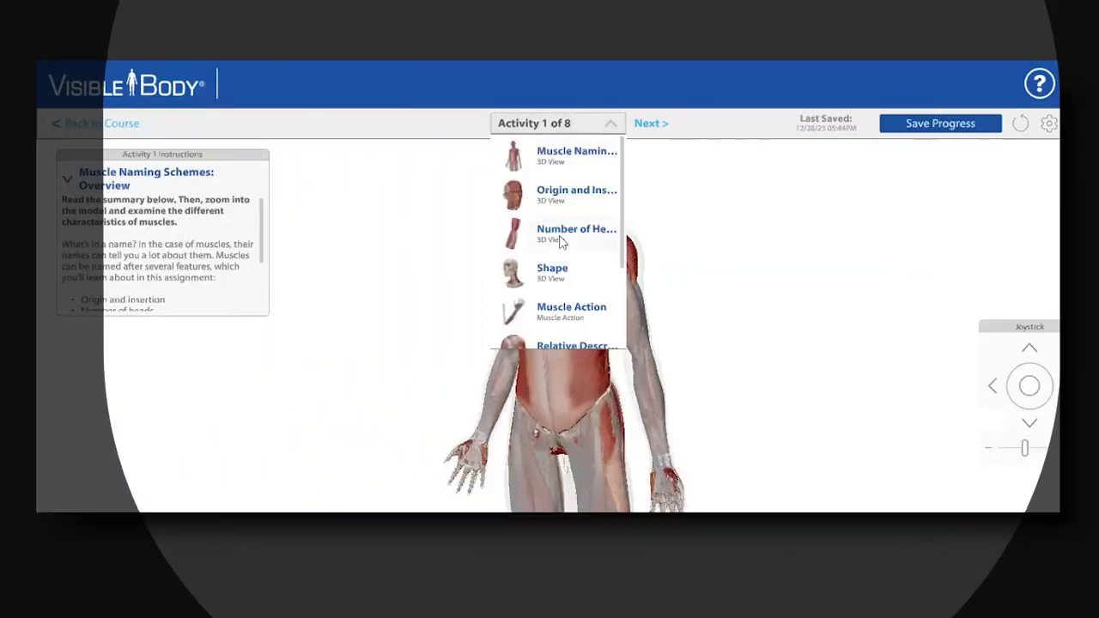
{"action": "left_click", "coordinate": [558, 240]}
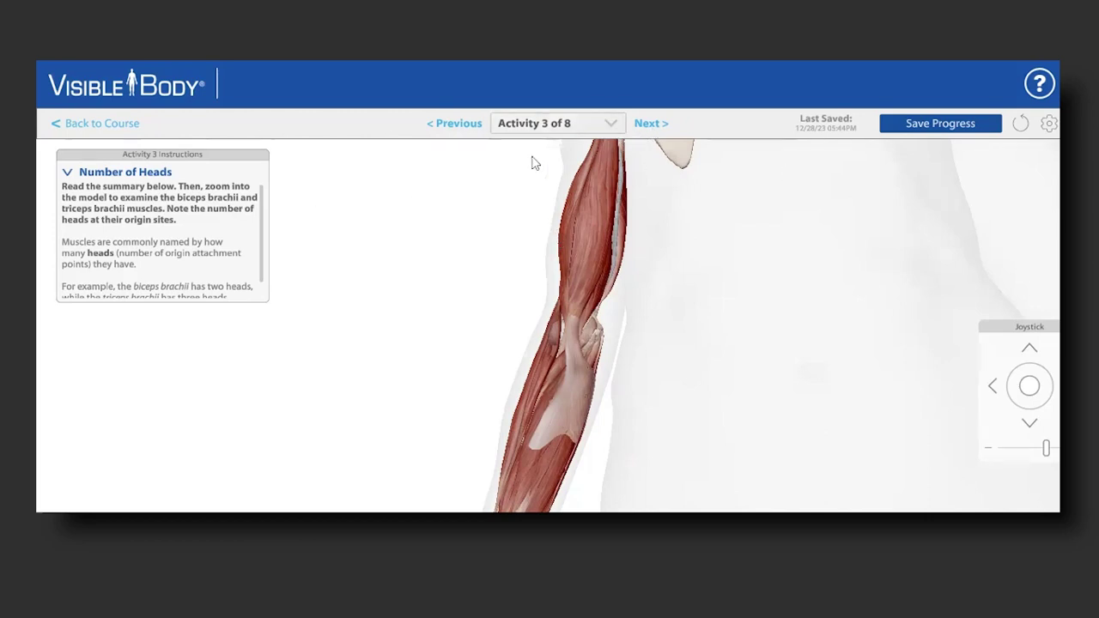
{"action": "left_click", "coordinate": [57, 124]}
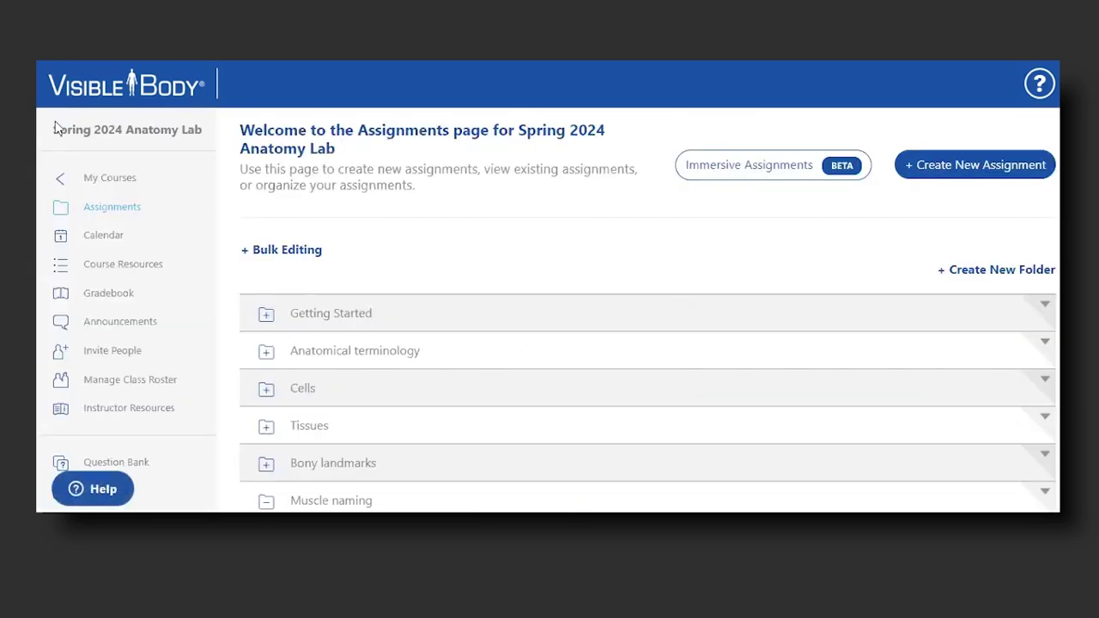